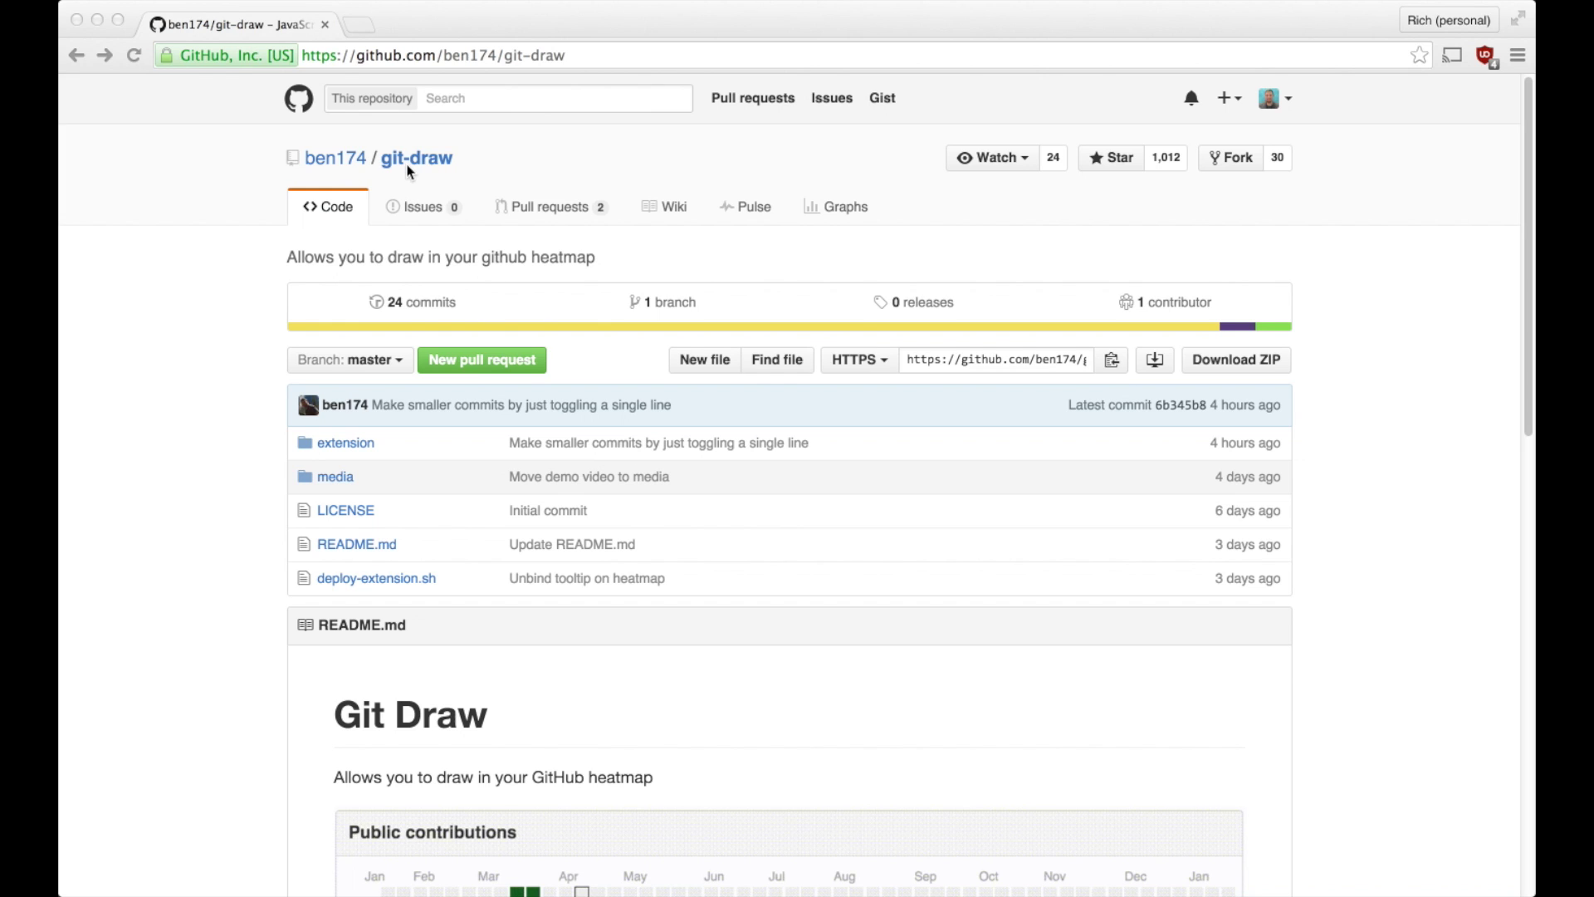
Step: Scroll down through the Git Draw README to review its instructions
scroll(516, 411, down, 3)
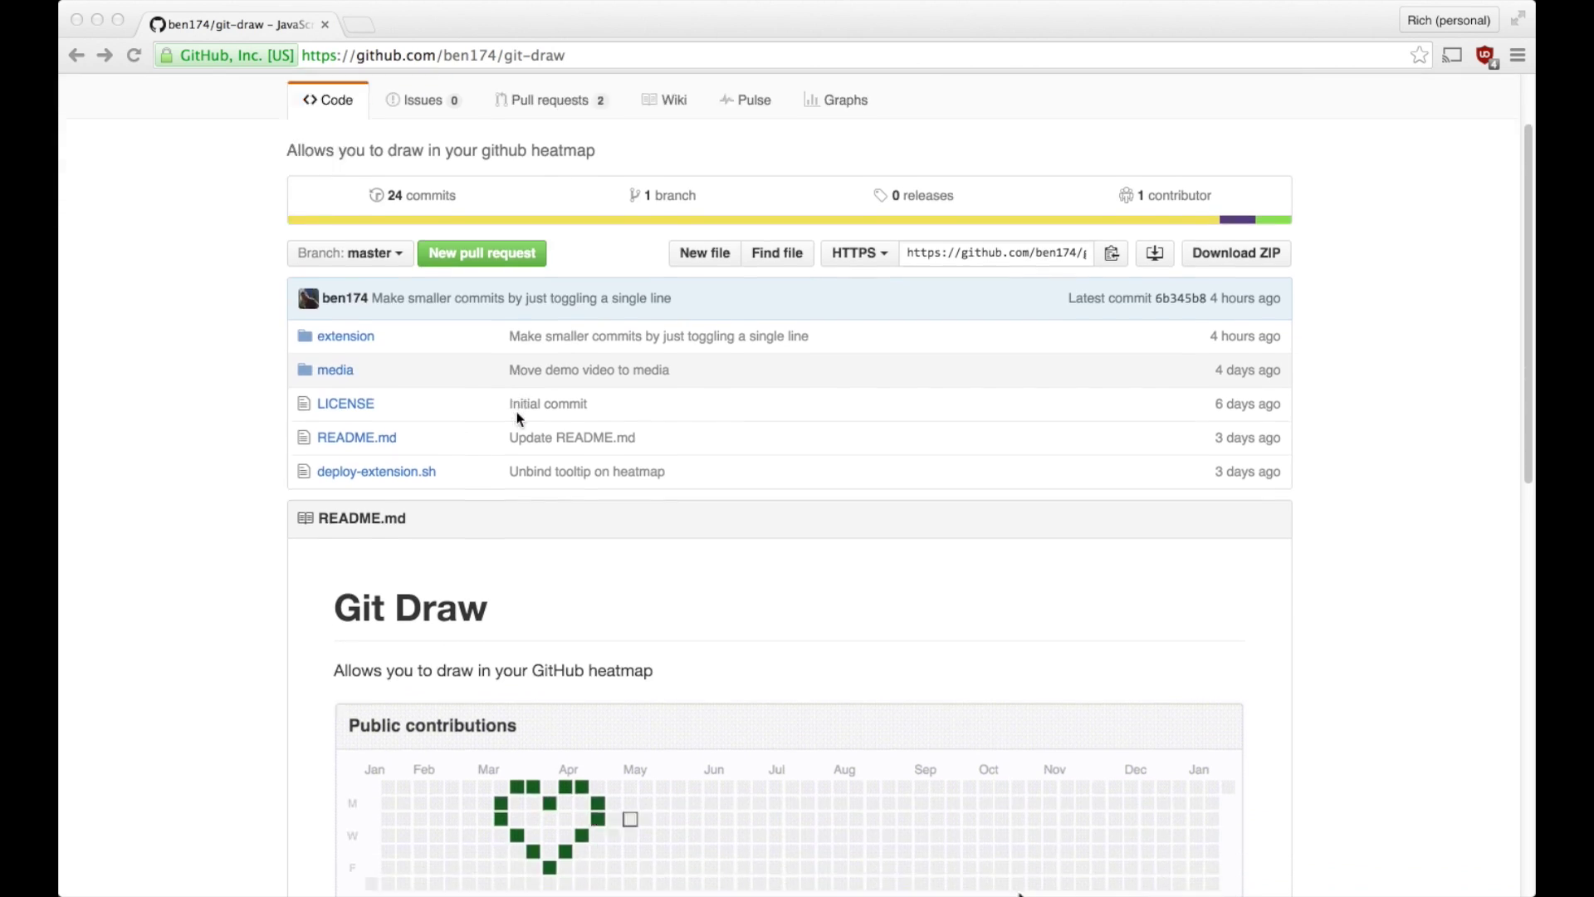
scroll(519, 418, down, 5)
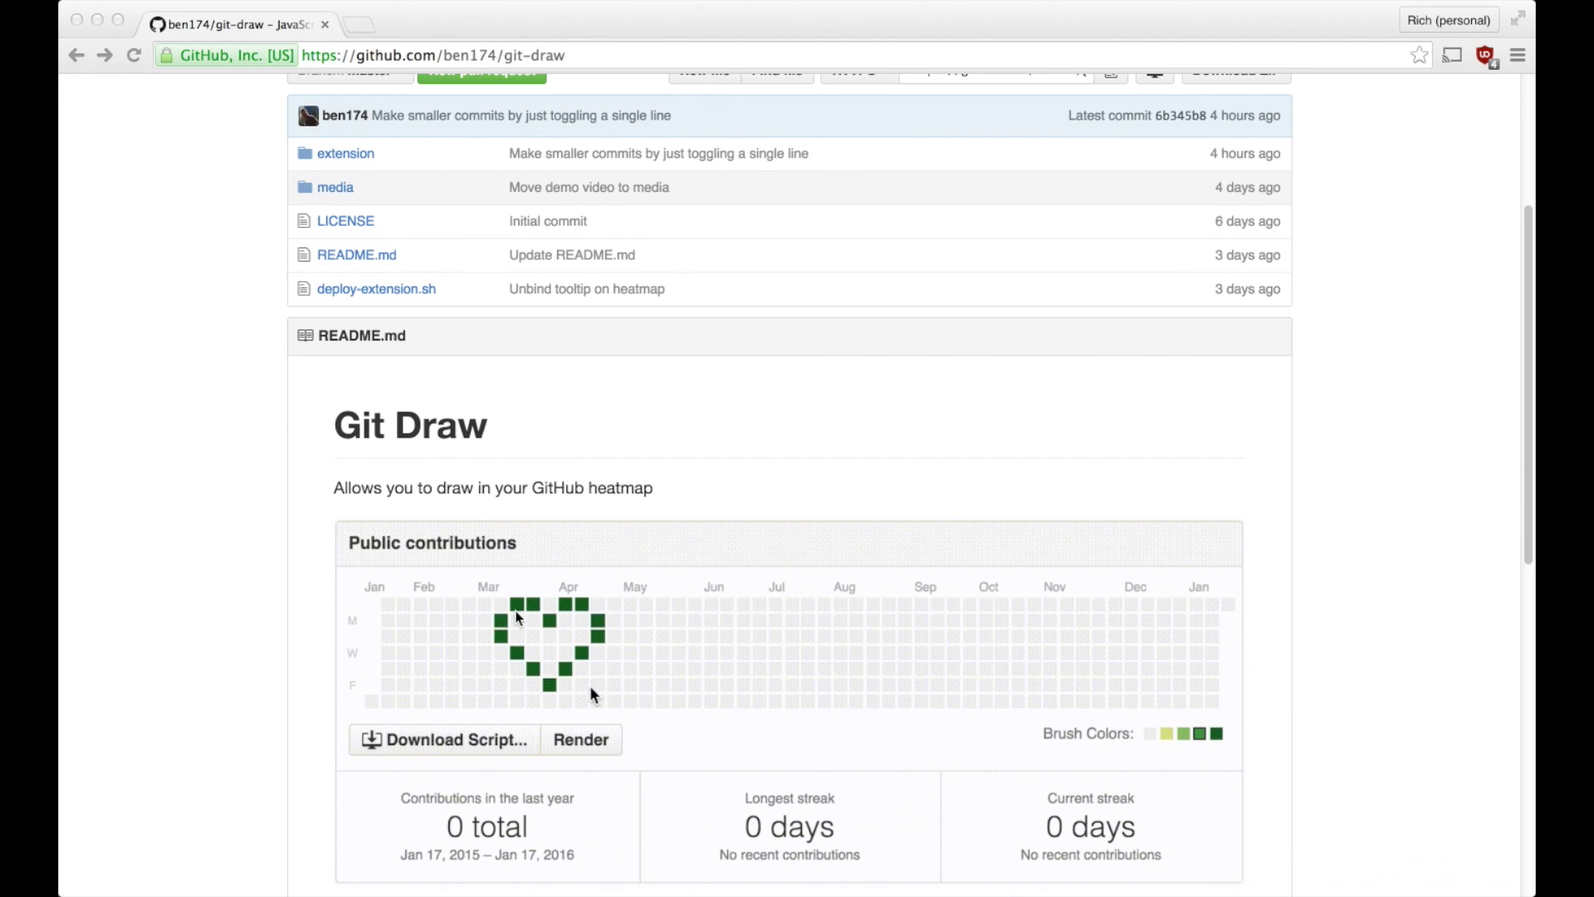
scroll(587, 665, down, 1)
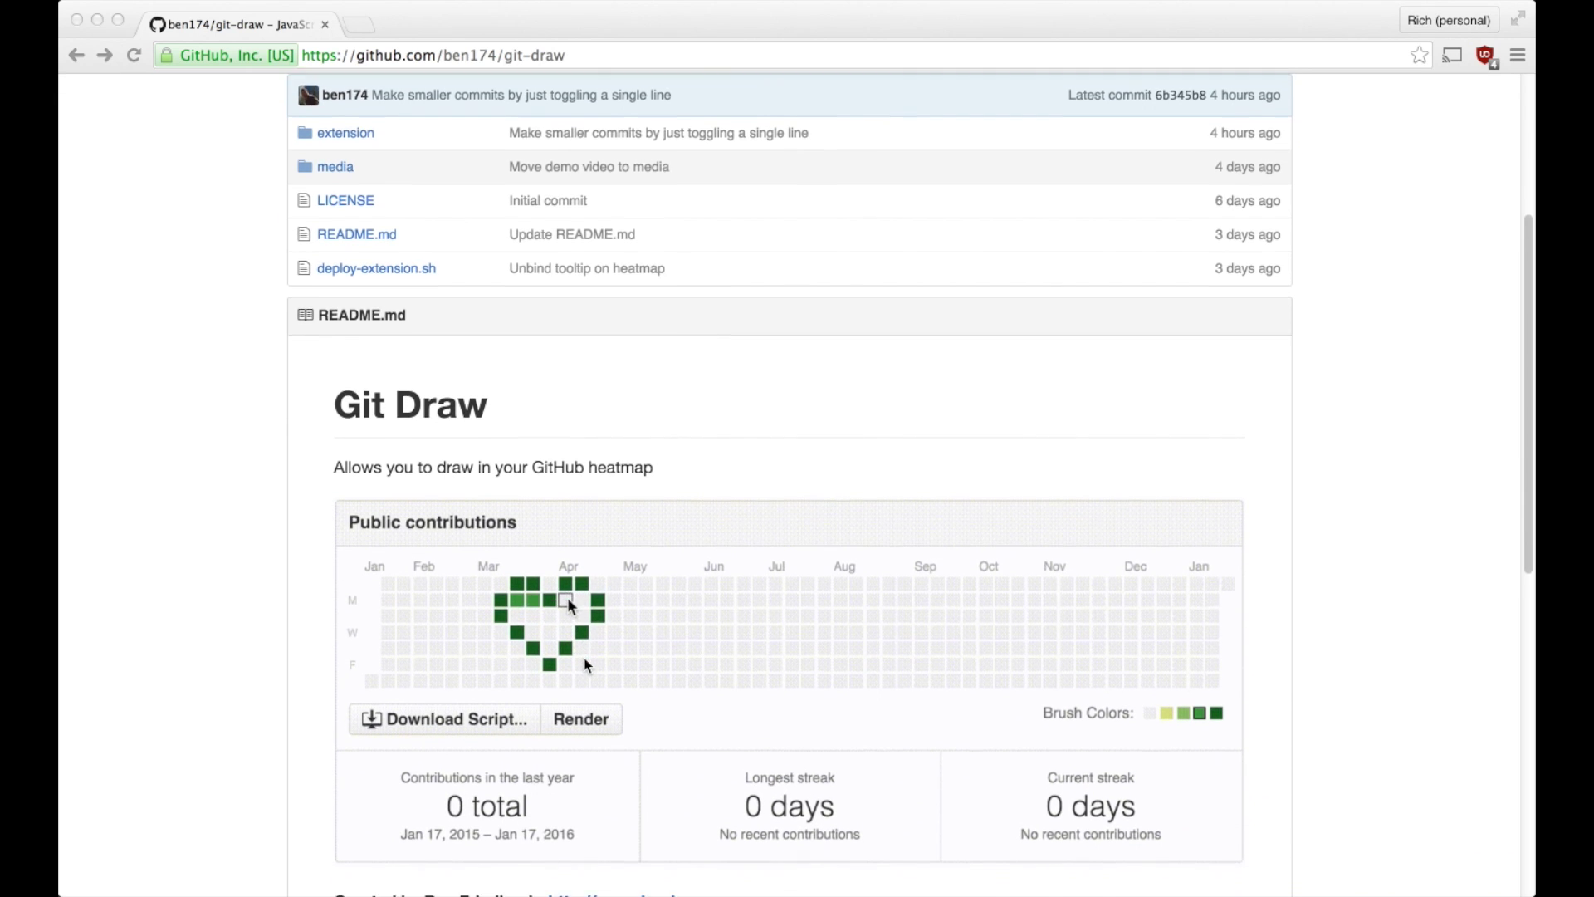
scroll(585, 658, down, 3)
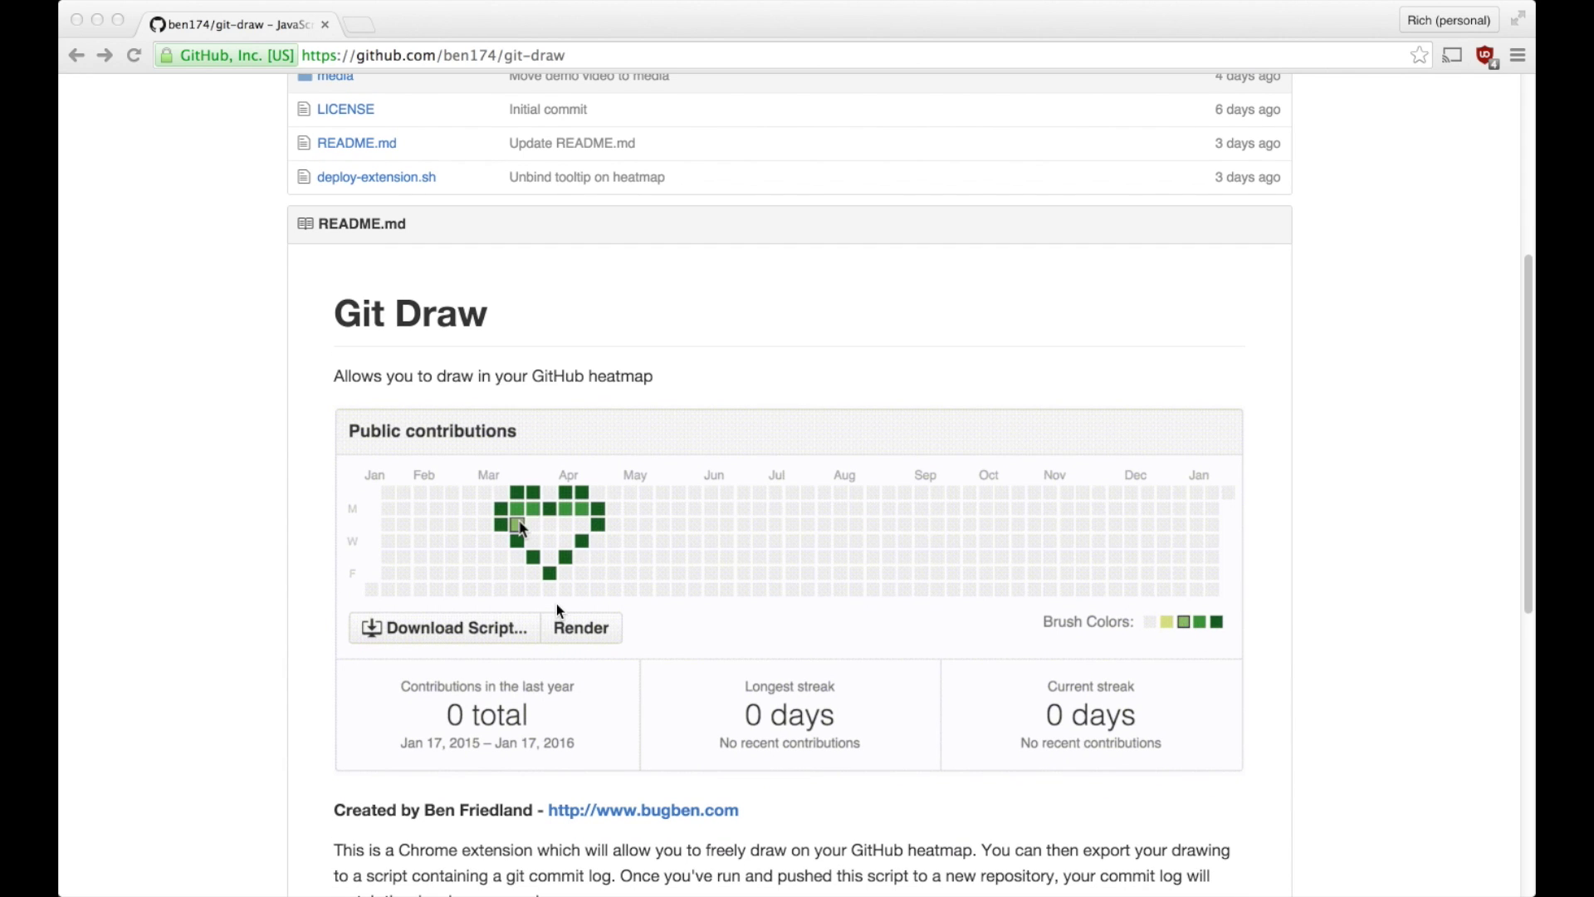
scroll(557, 612, down, 1)
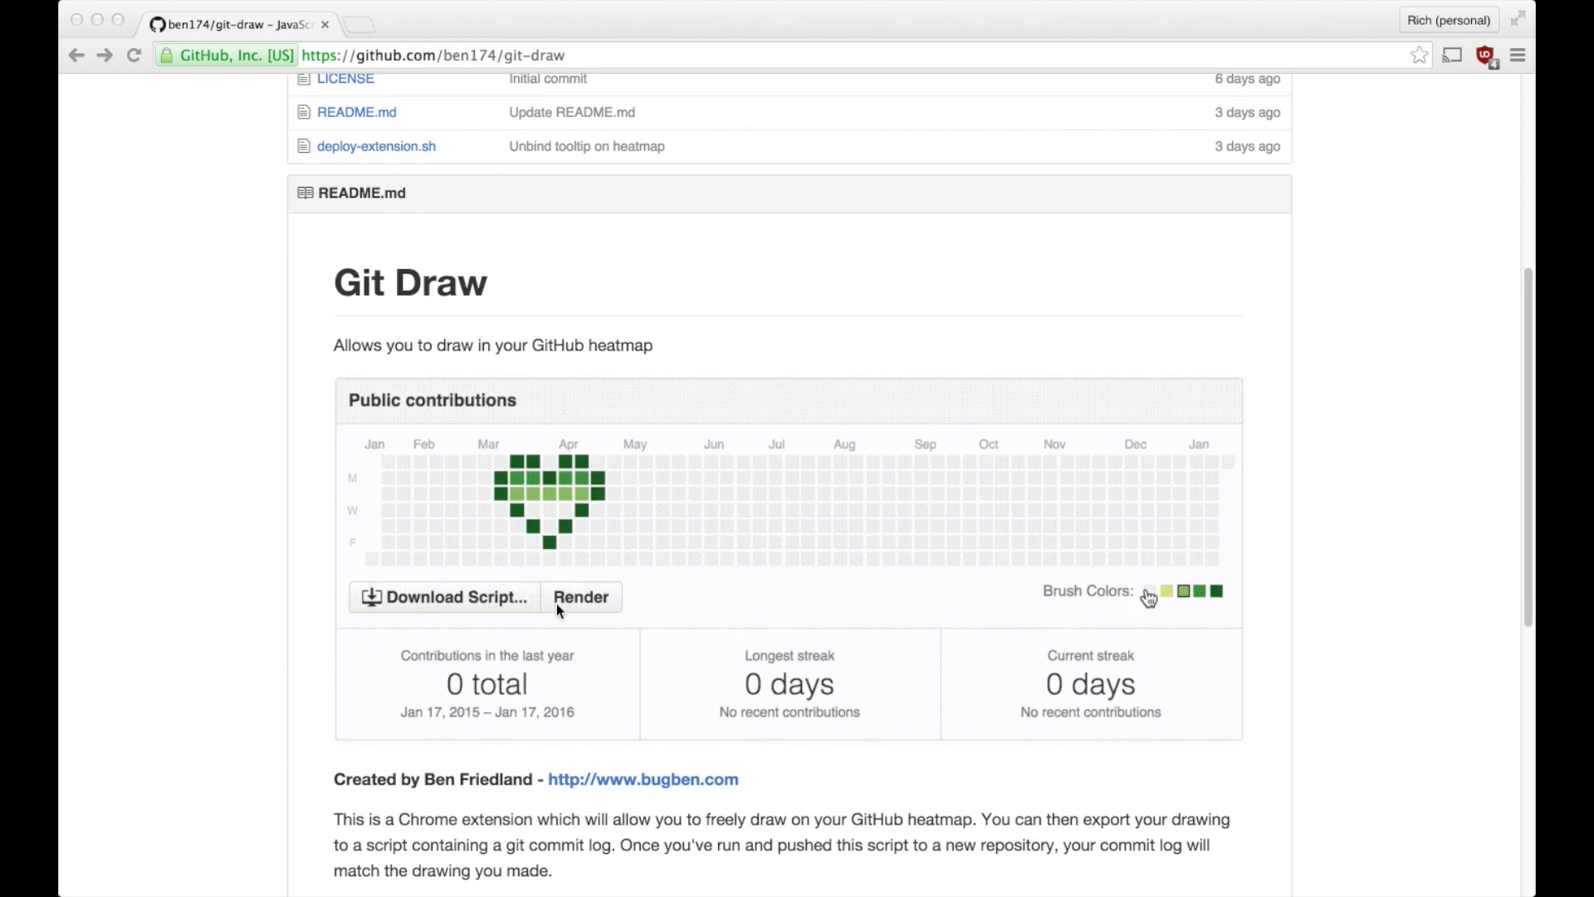
scroll(558, 610, down, 5)
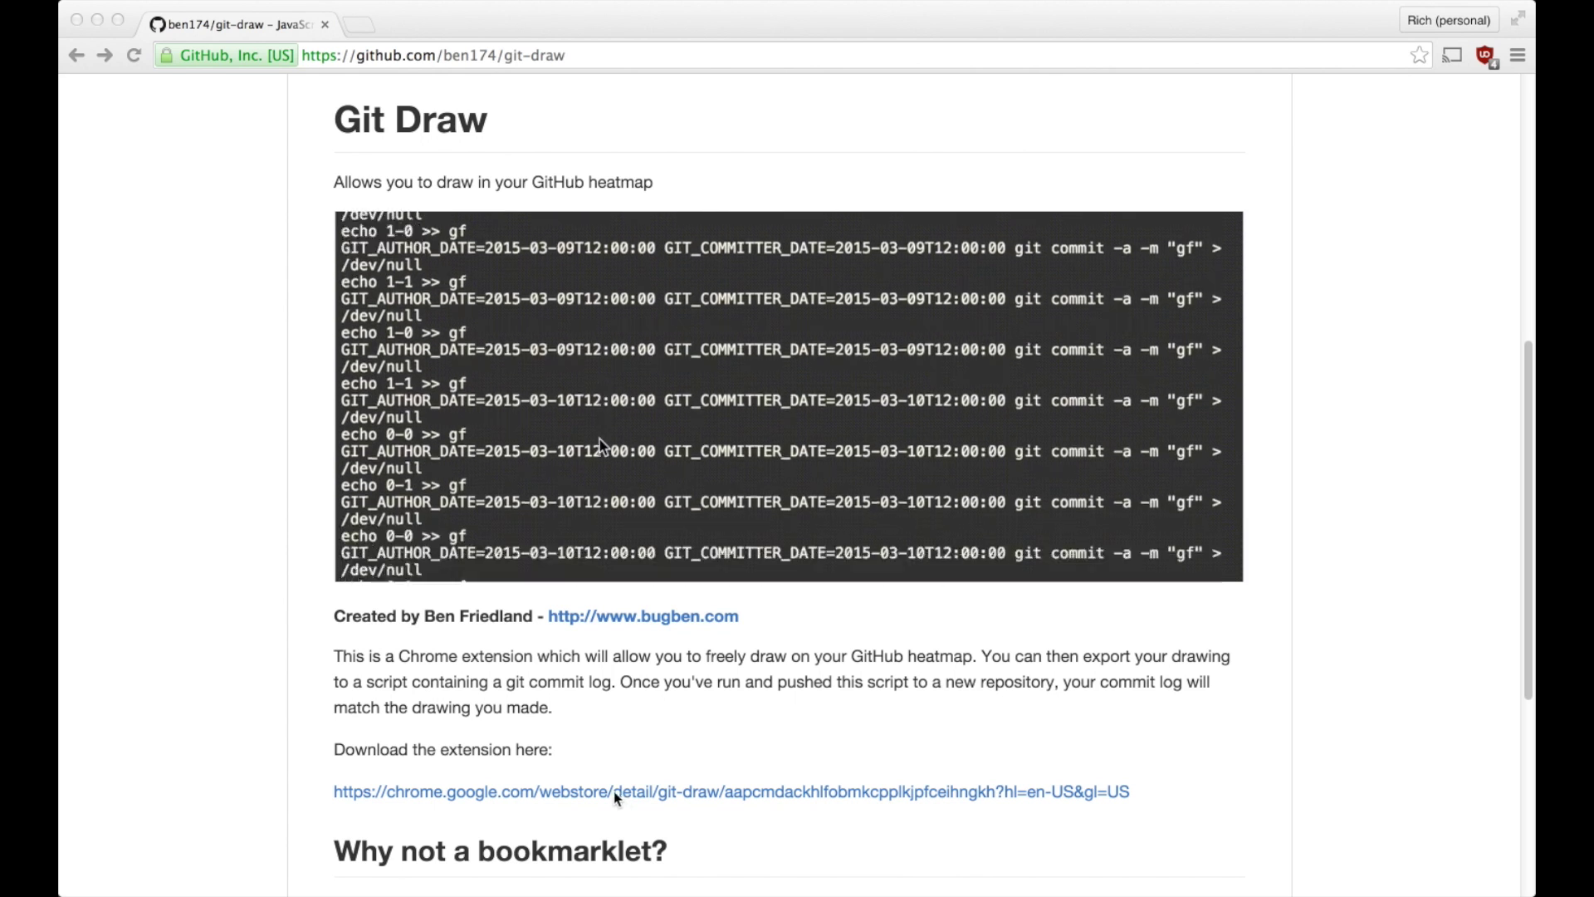
Step: Open the user's own GitHub profile in a new tab
click(282, 747)
key(ctrl+t)
text(g)
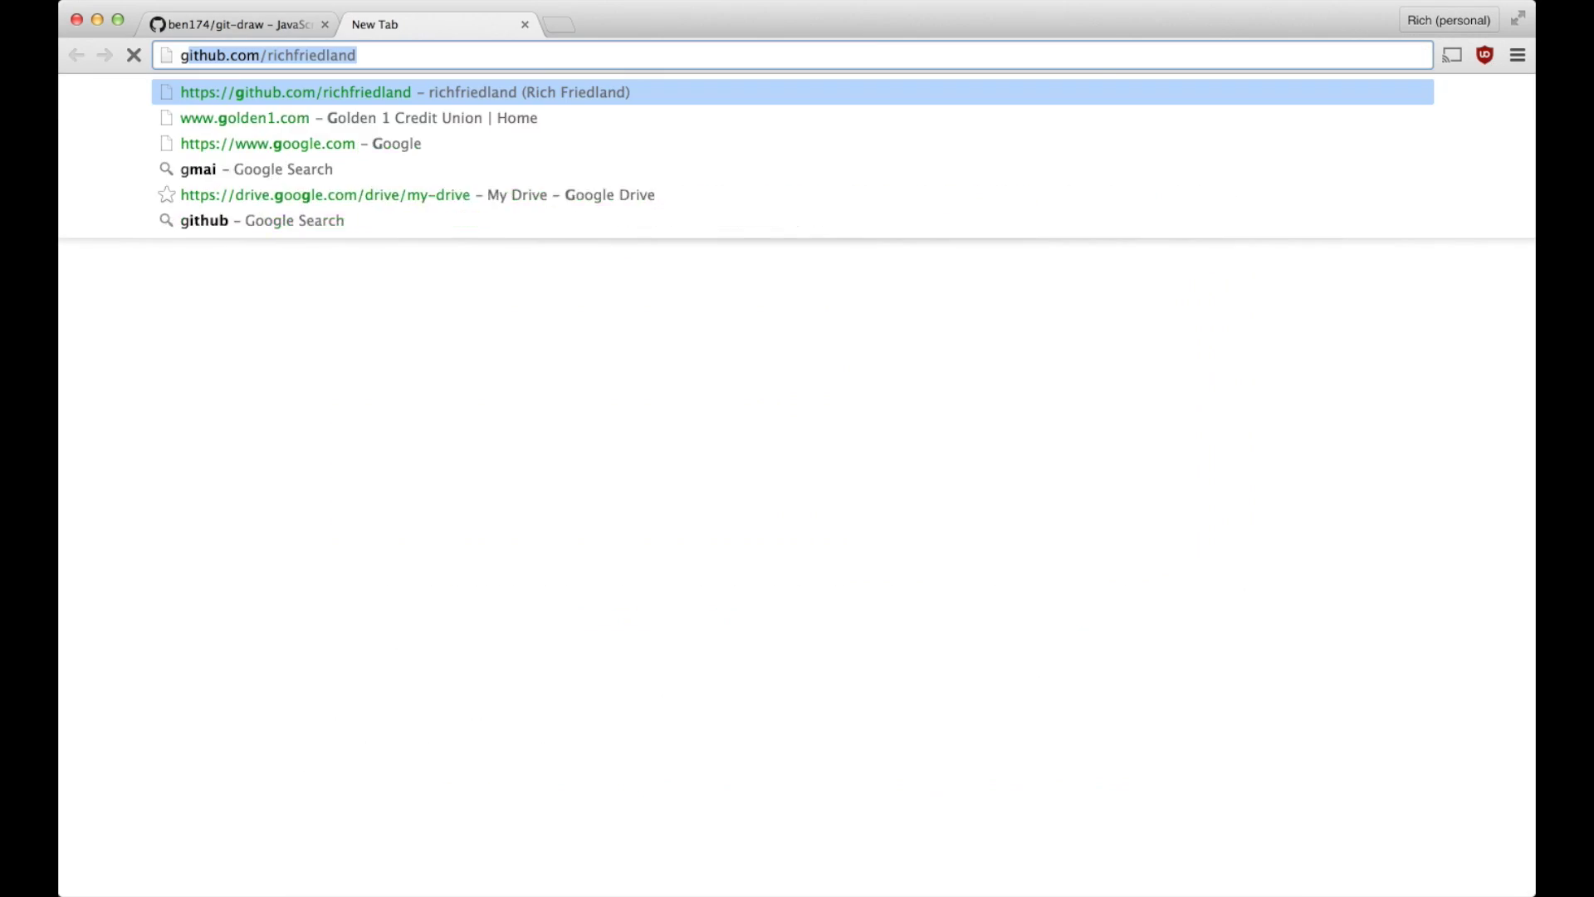
text(i)
key(Return)
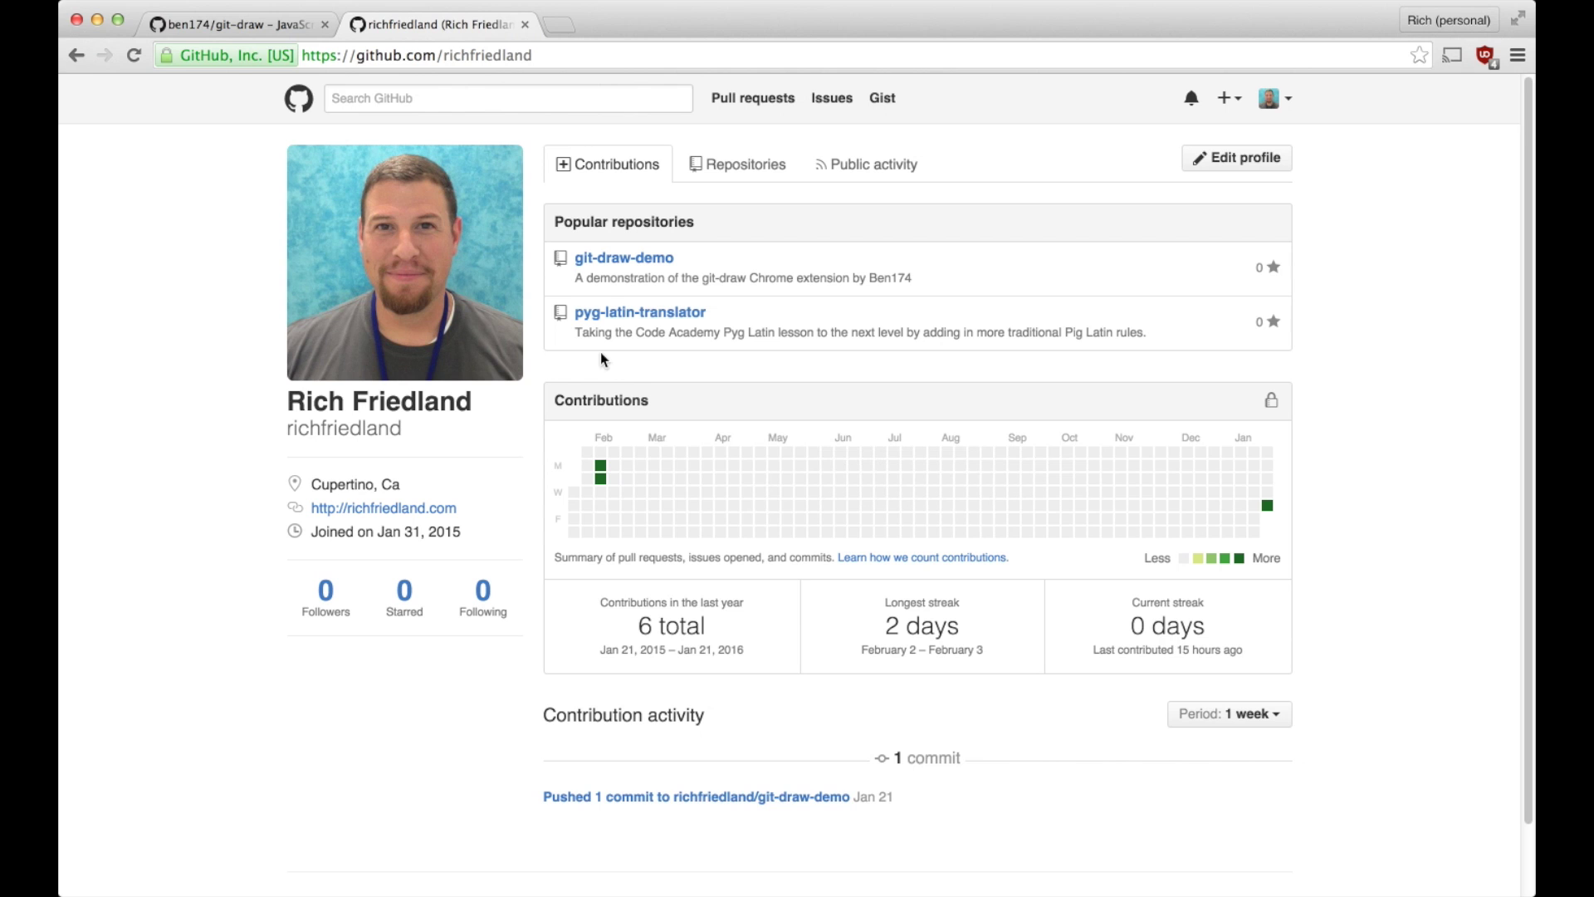
Step: Install the Git Draw extension from its Chrome Web Store listing linked in the README
click(267, 27)
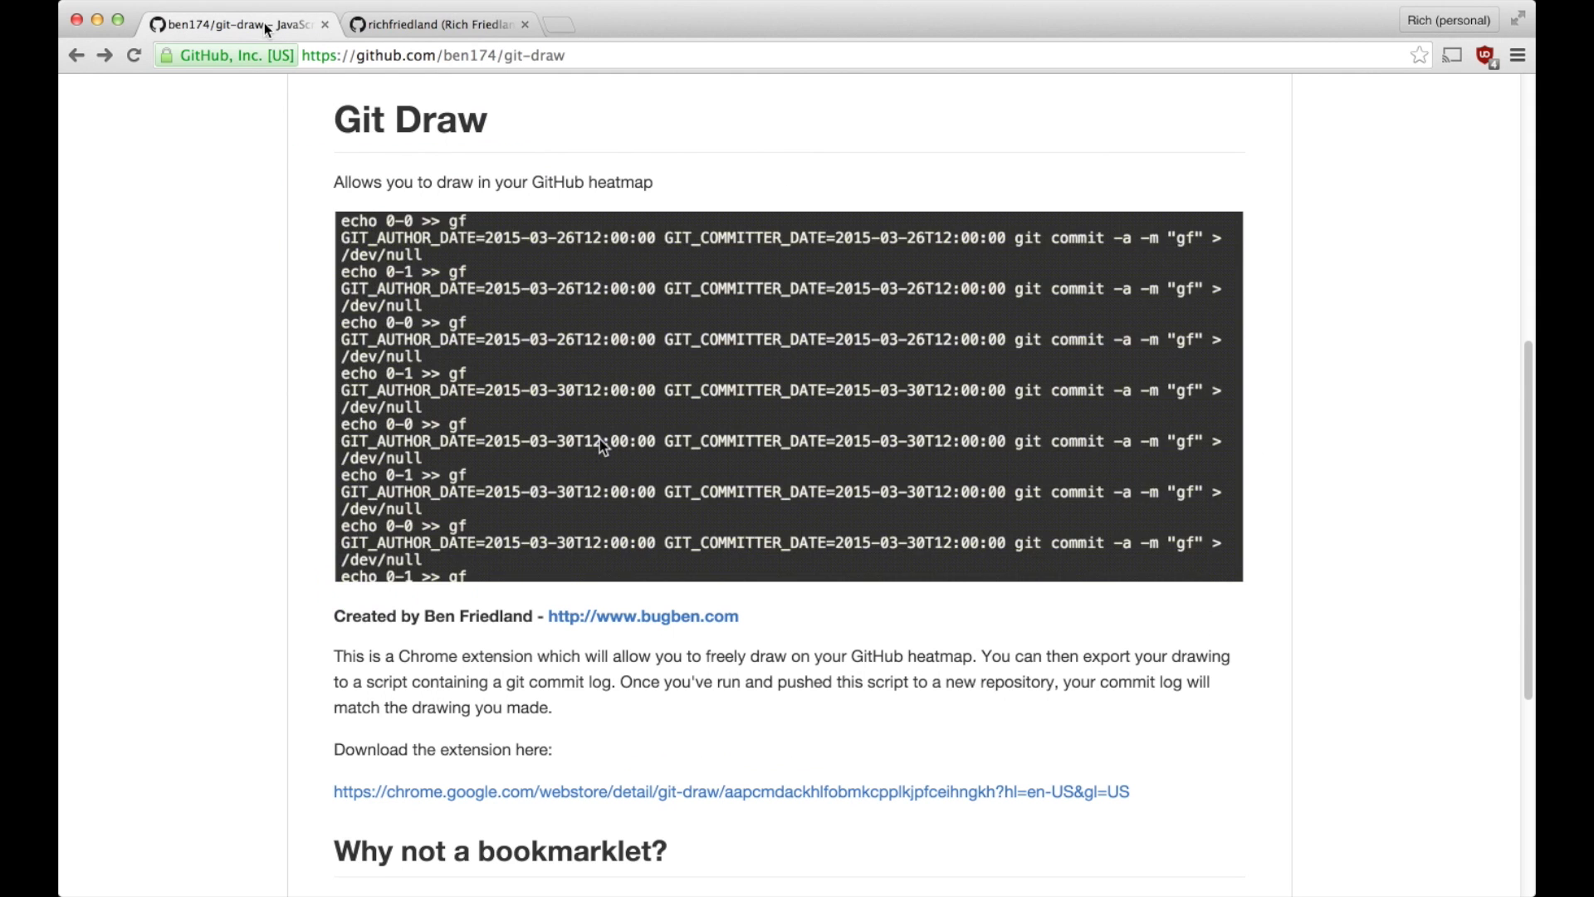
drag(530, 297, 503, 346)
super+click(624, 793)
click(411, 18)
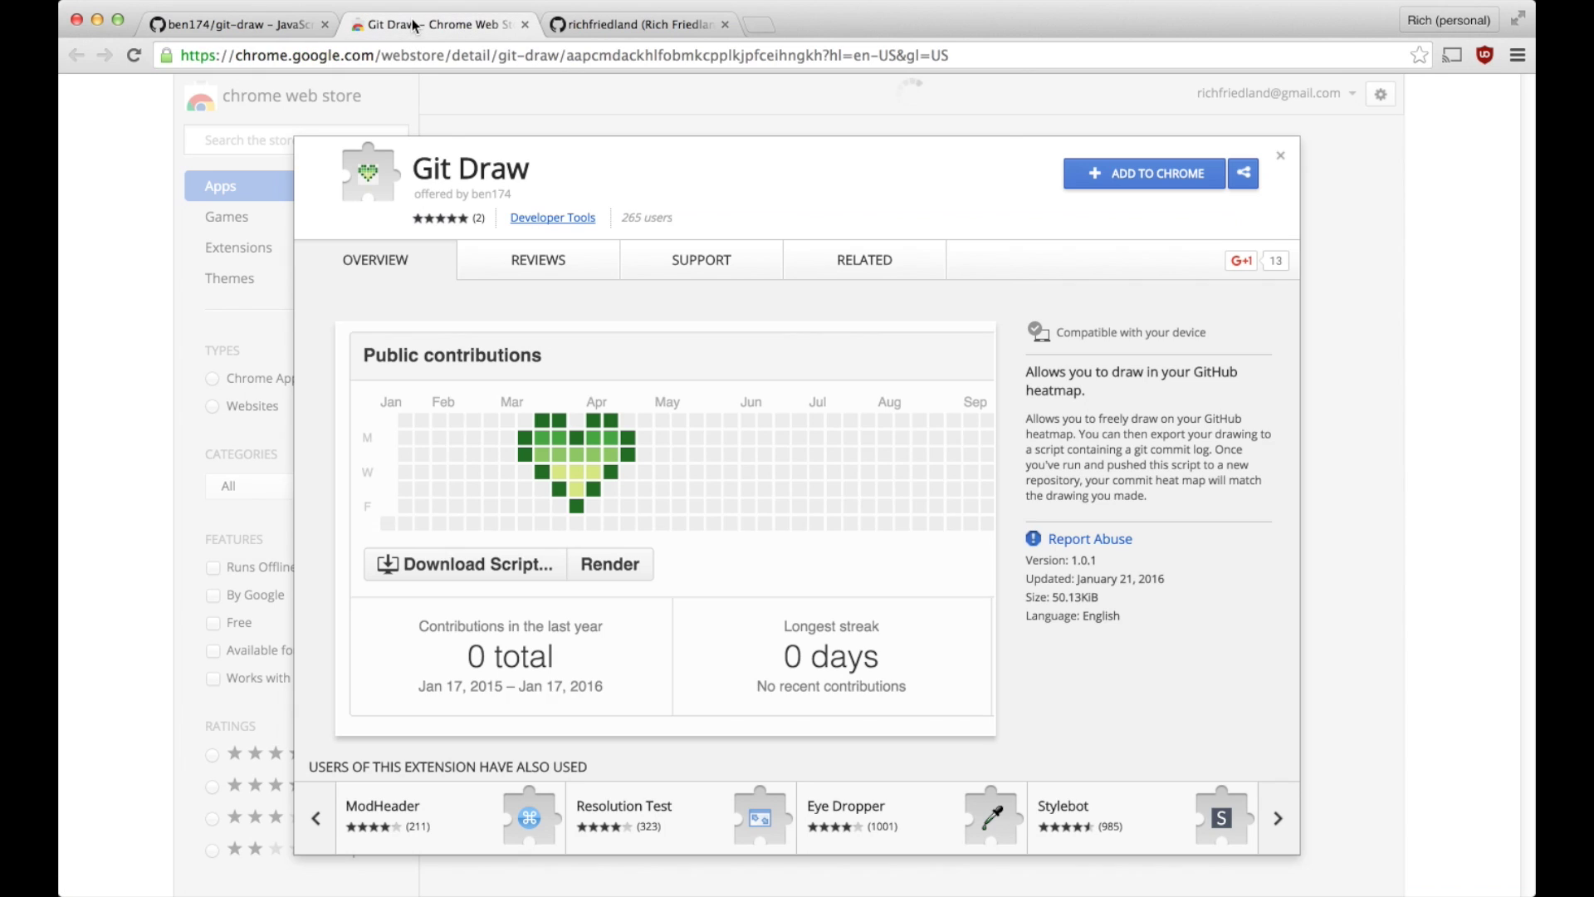
click(1122, 177)
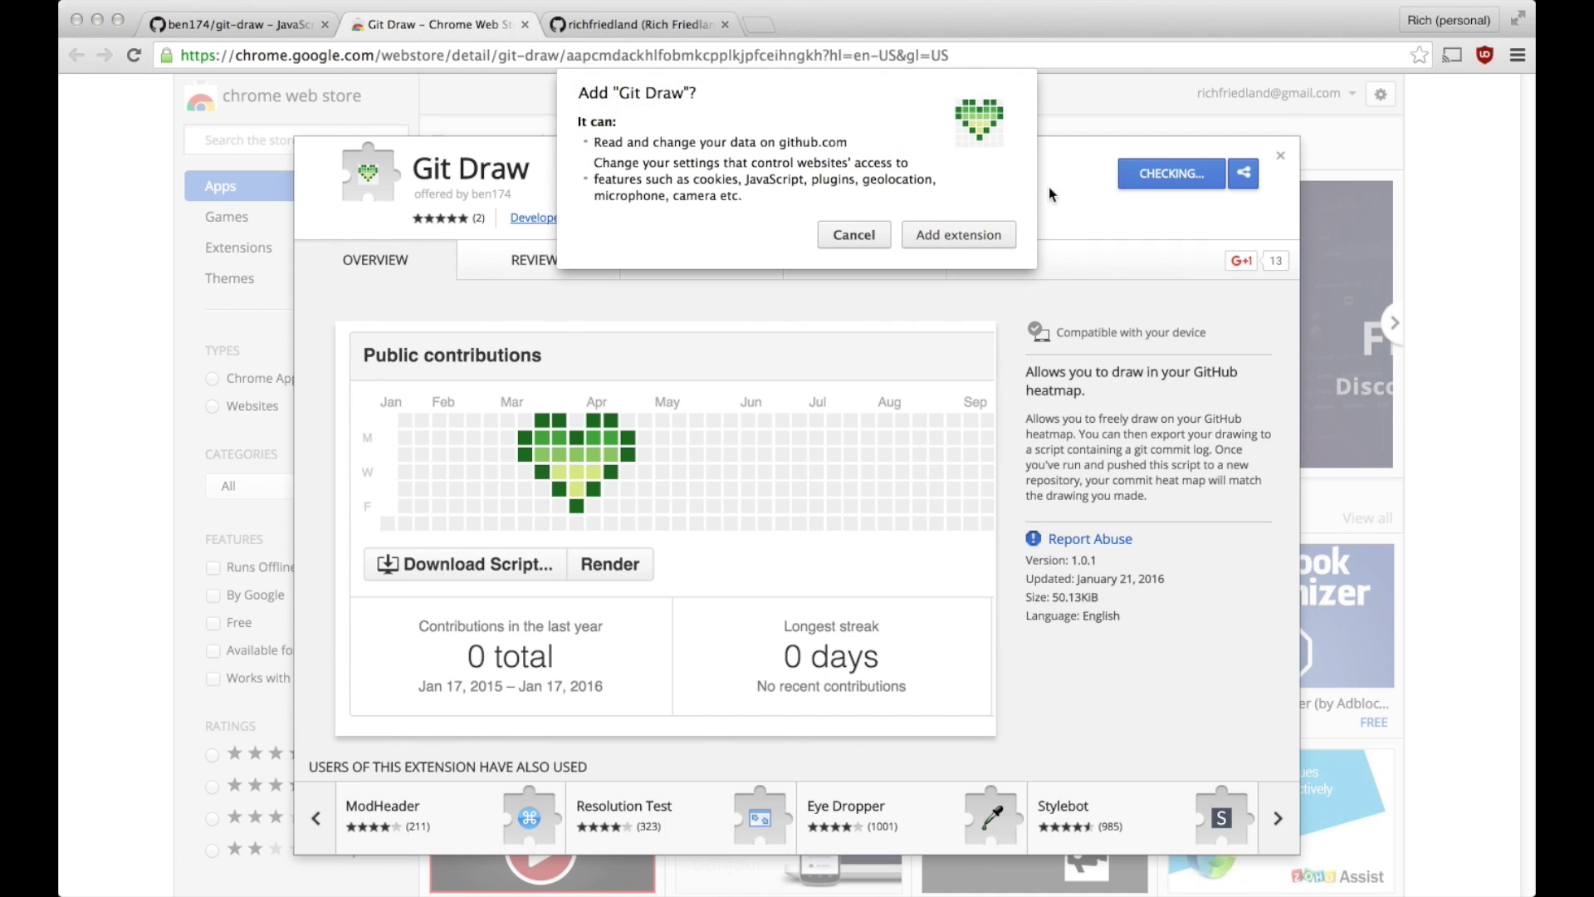
click(963, 236)
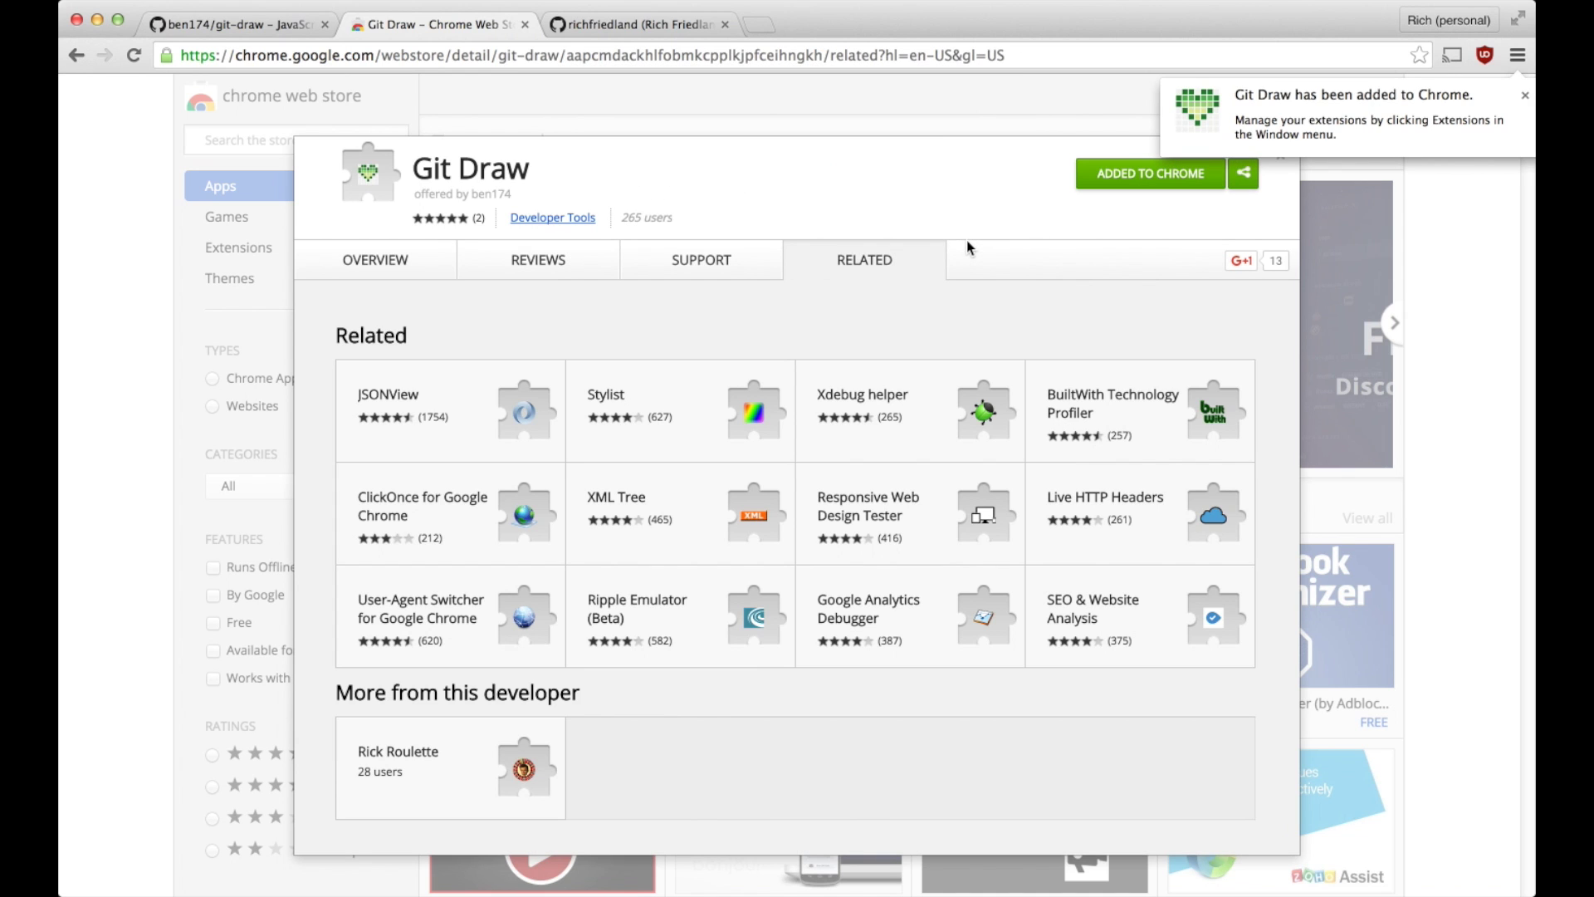
Step: Confirm Git Draw 1.0.1 is enabled on chrome://extensions, then return to the GitHub profile
click(761, 31)
text(chrome://extensions)
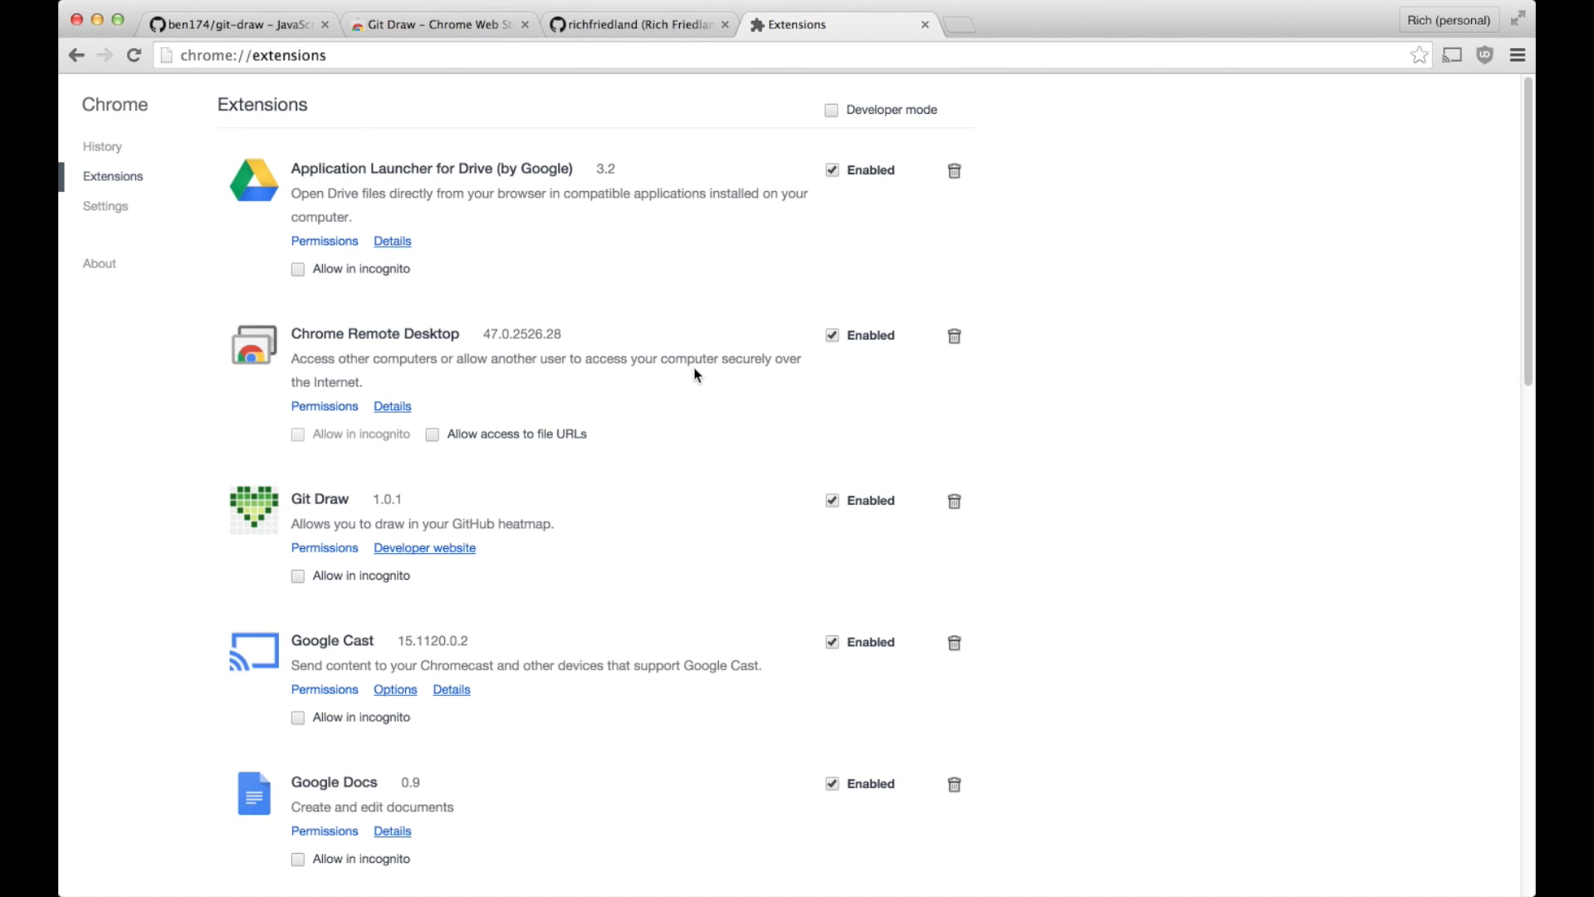
click(594, 24)
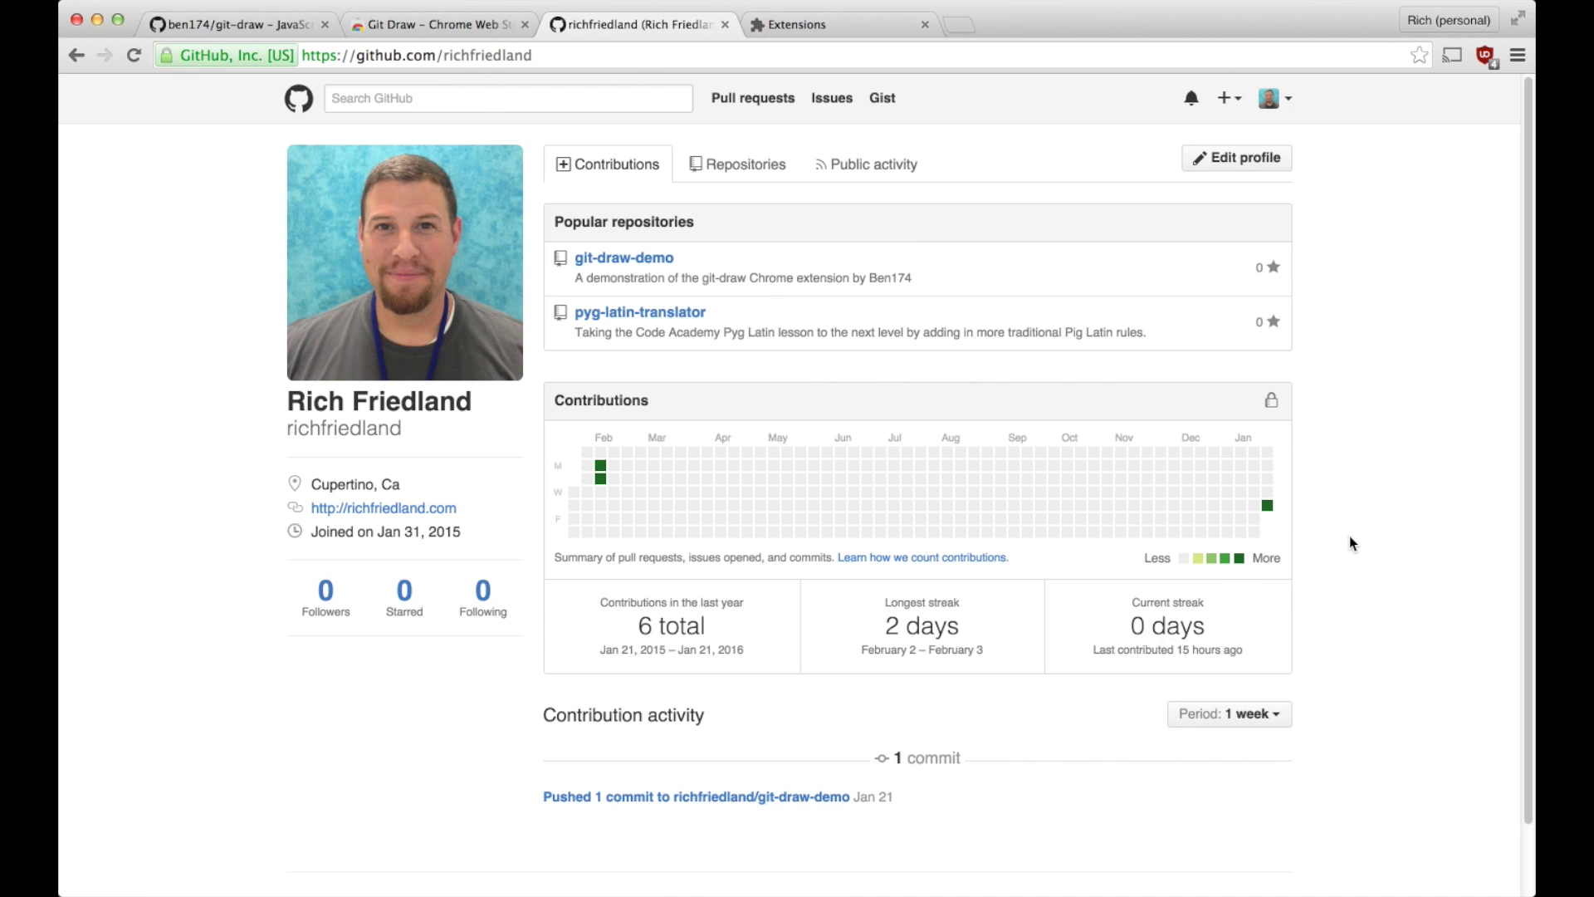
Step: Paint a sword on the contributions grid in light, dark and medium green, then render its script
key(super+r)
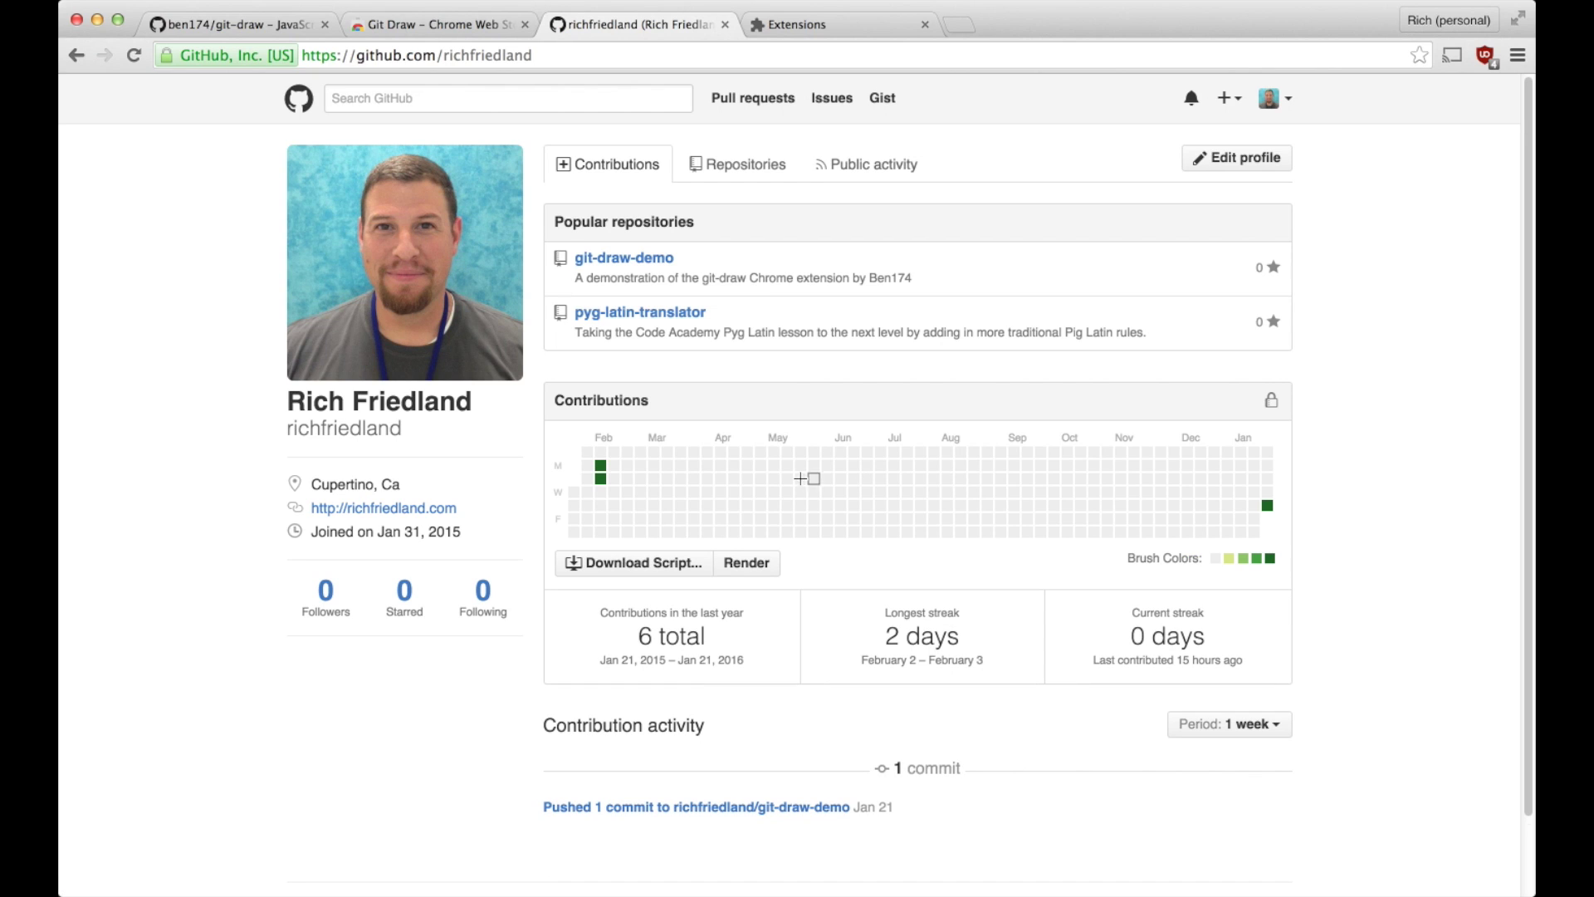
drag(796, 492, 797, 508)
click(1269, 558)
mouse_move(812, 481)
mouse_down()
mouse_move(840, 506)
mouse_move(1054, 508)
mouse_move(1077, 494)
mouse_move(1067, 479)
mouse_move(815, 482)
mouse_move(1061, 493)
mouse_up()
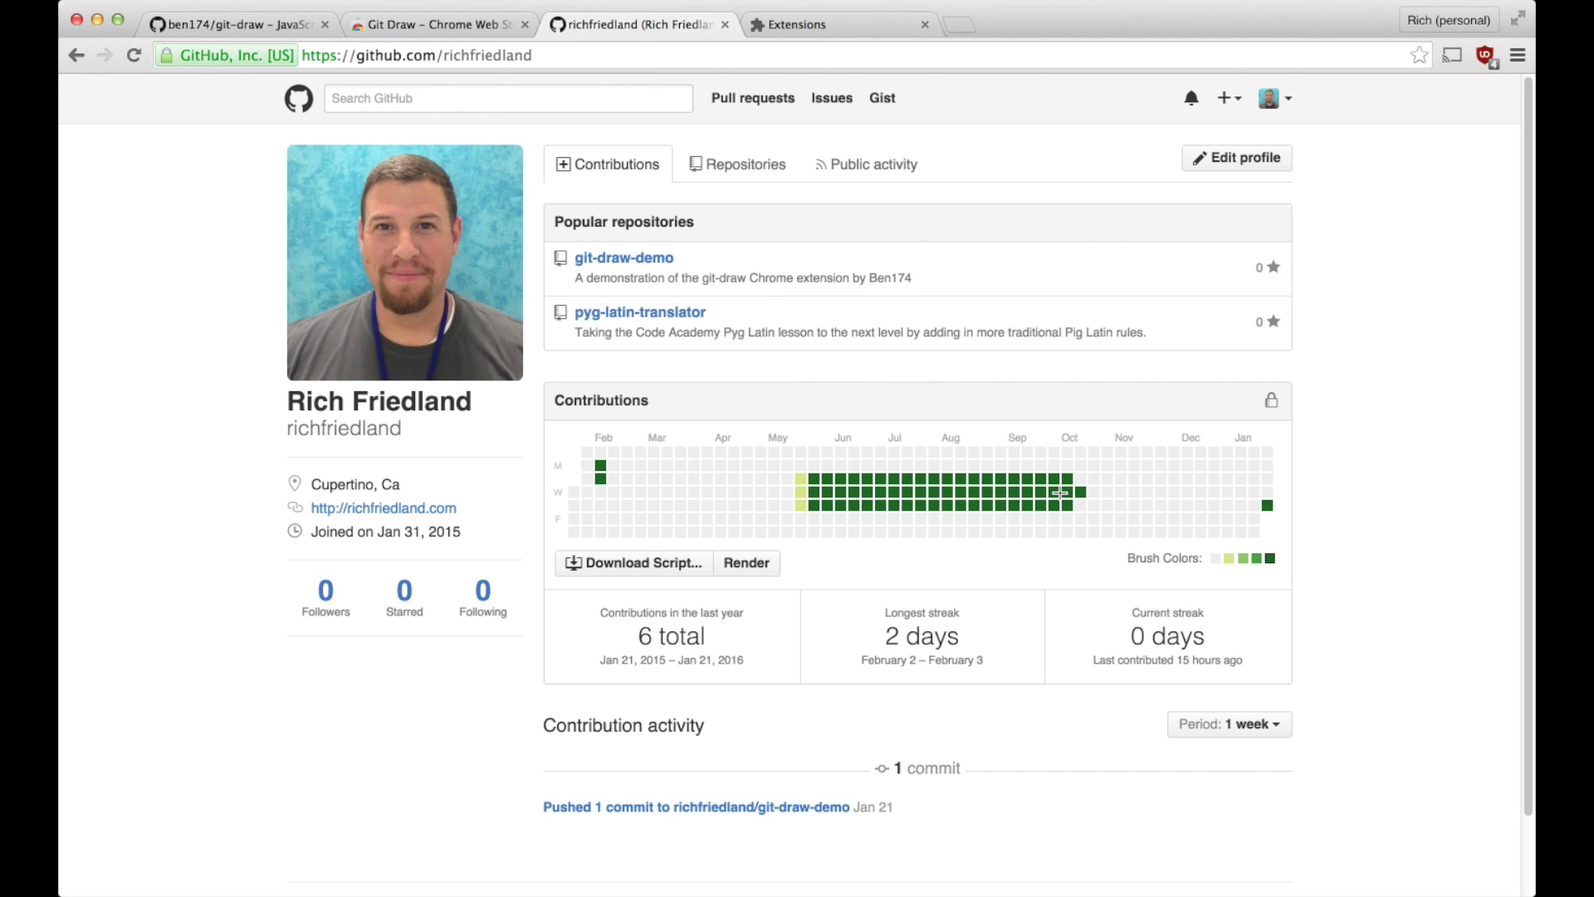
click(1243, 558)
mouse_move(787, 453)
mouse_down()
mouse_move(801, 530)
mouse_move(774, 492)
mouse_move(774, 505)
mouse_up()
mouse_move(747, 478)
mouse_down()
mouse_move(747, 505)
mouse_move(721, 505)
mouse_move(787, 505)
mouse_up()
drag(760, 478, 760, 504)
drag(734, 478, 734, 505)
click(787, 478)
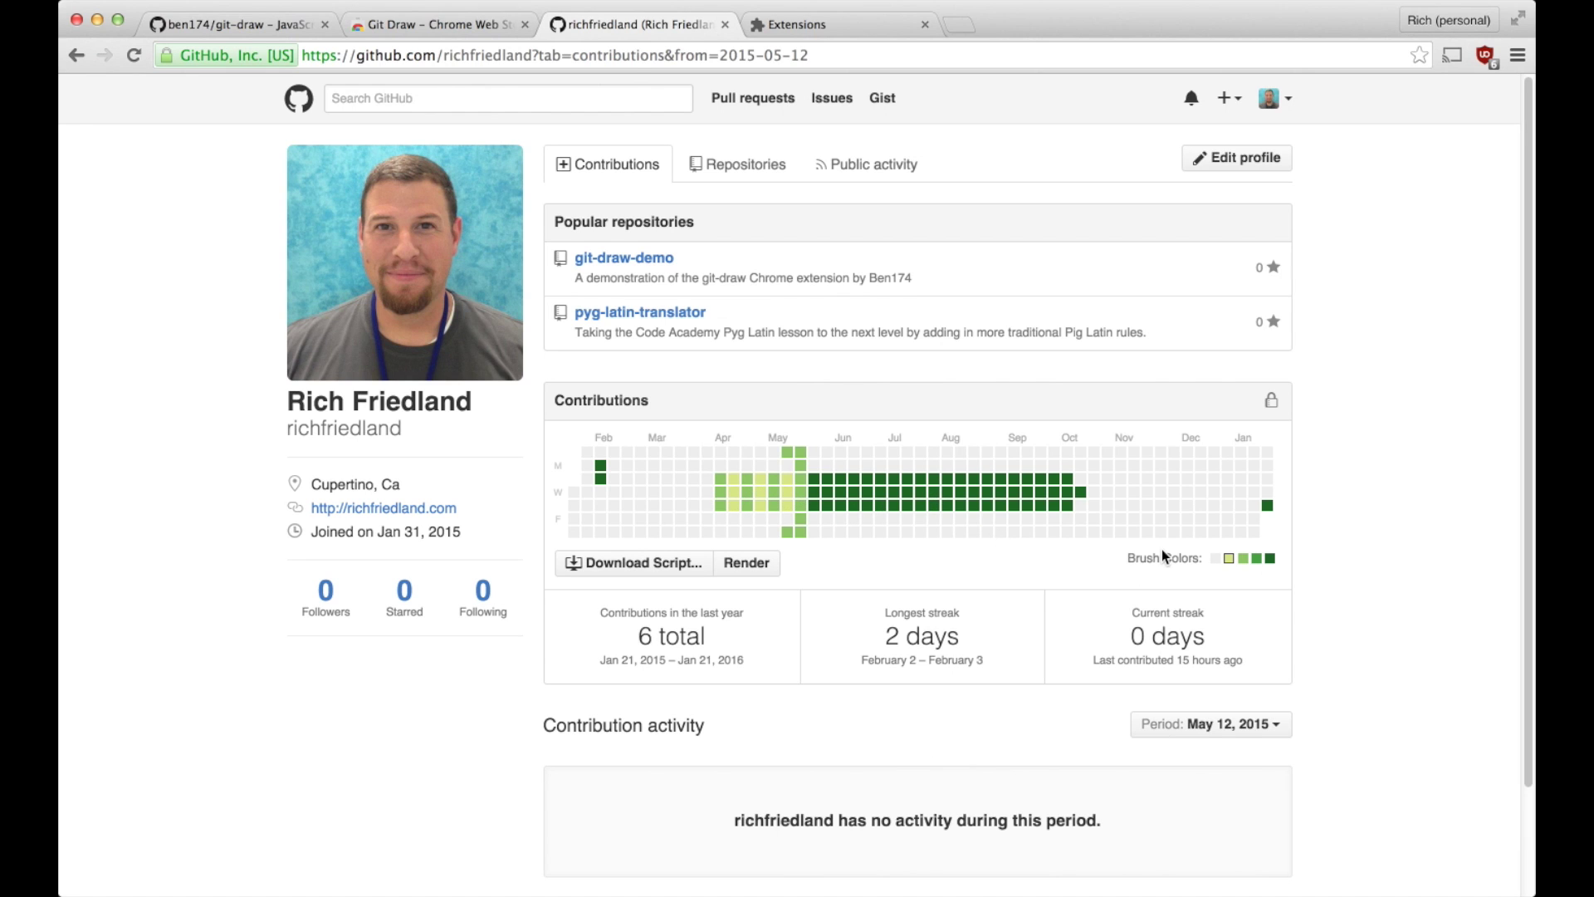
click(757, 565)
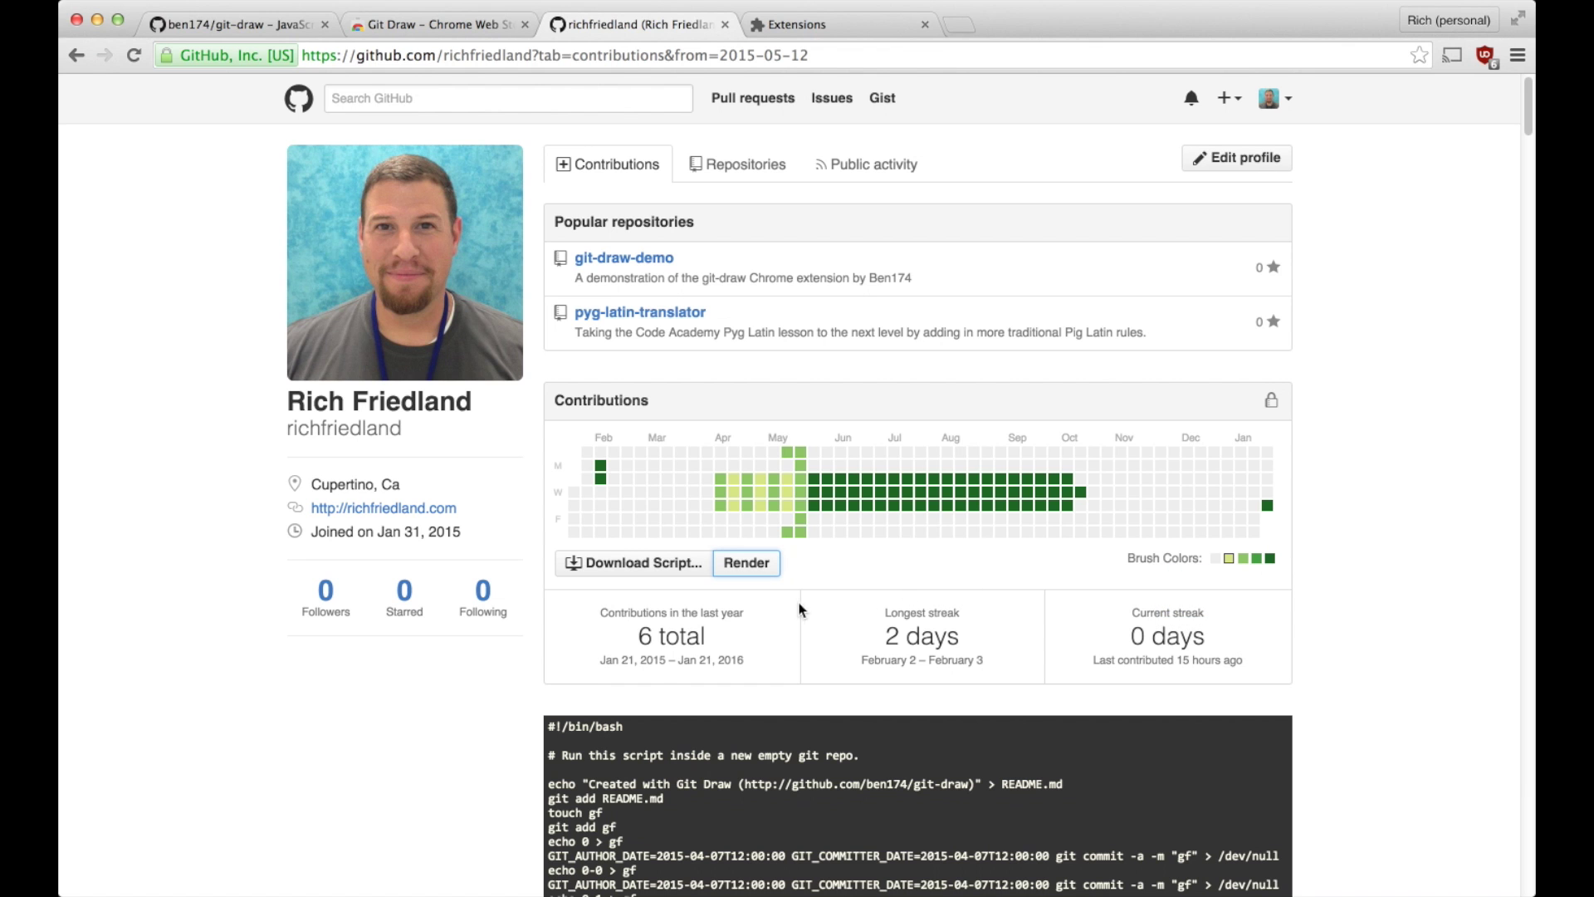
Step: Download the rendered commit script and keep it as git-draw.sh despite the download warning
scroll(876, 660, down, 20)
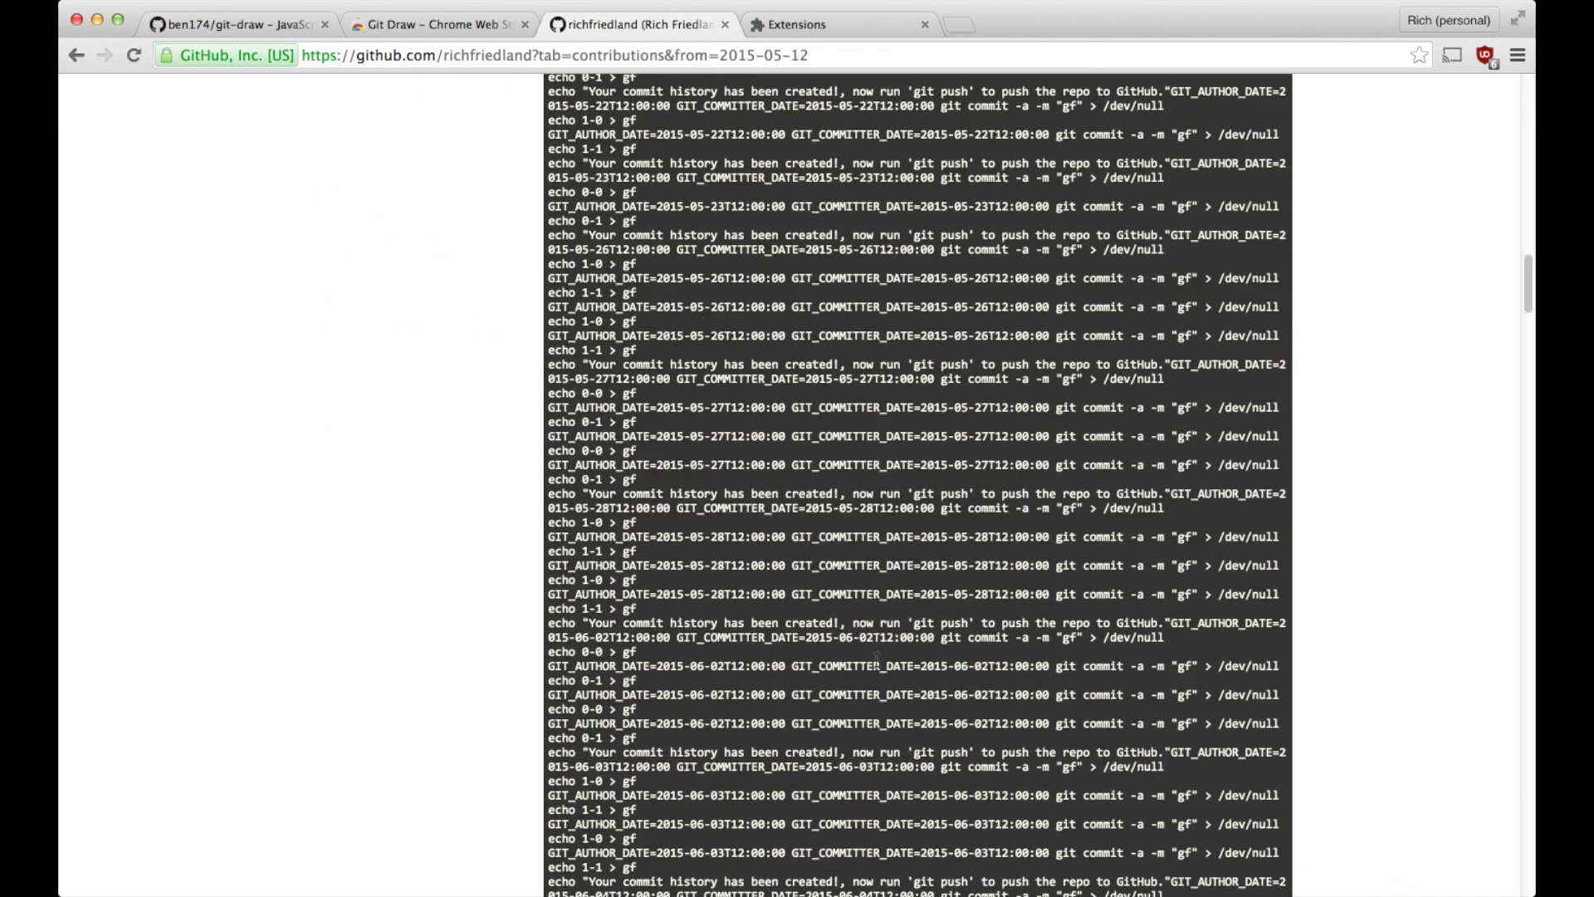
scroll(877, 660, down, 20)
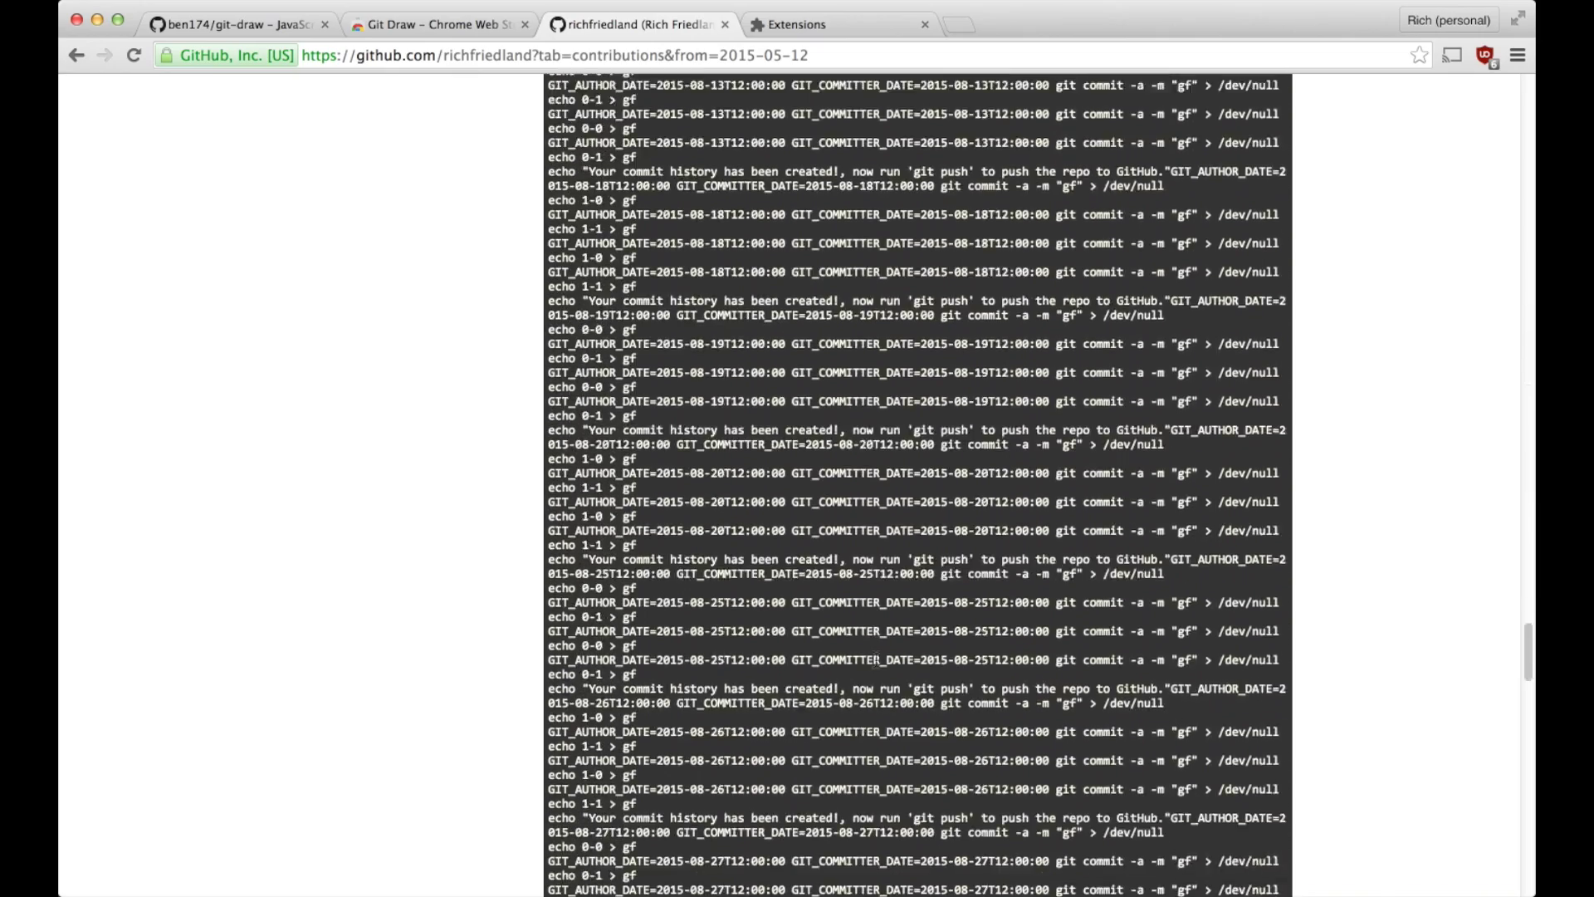
scroll(877, 660, down, 10)
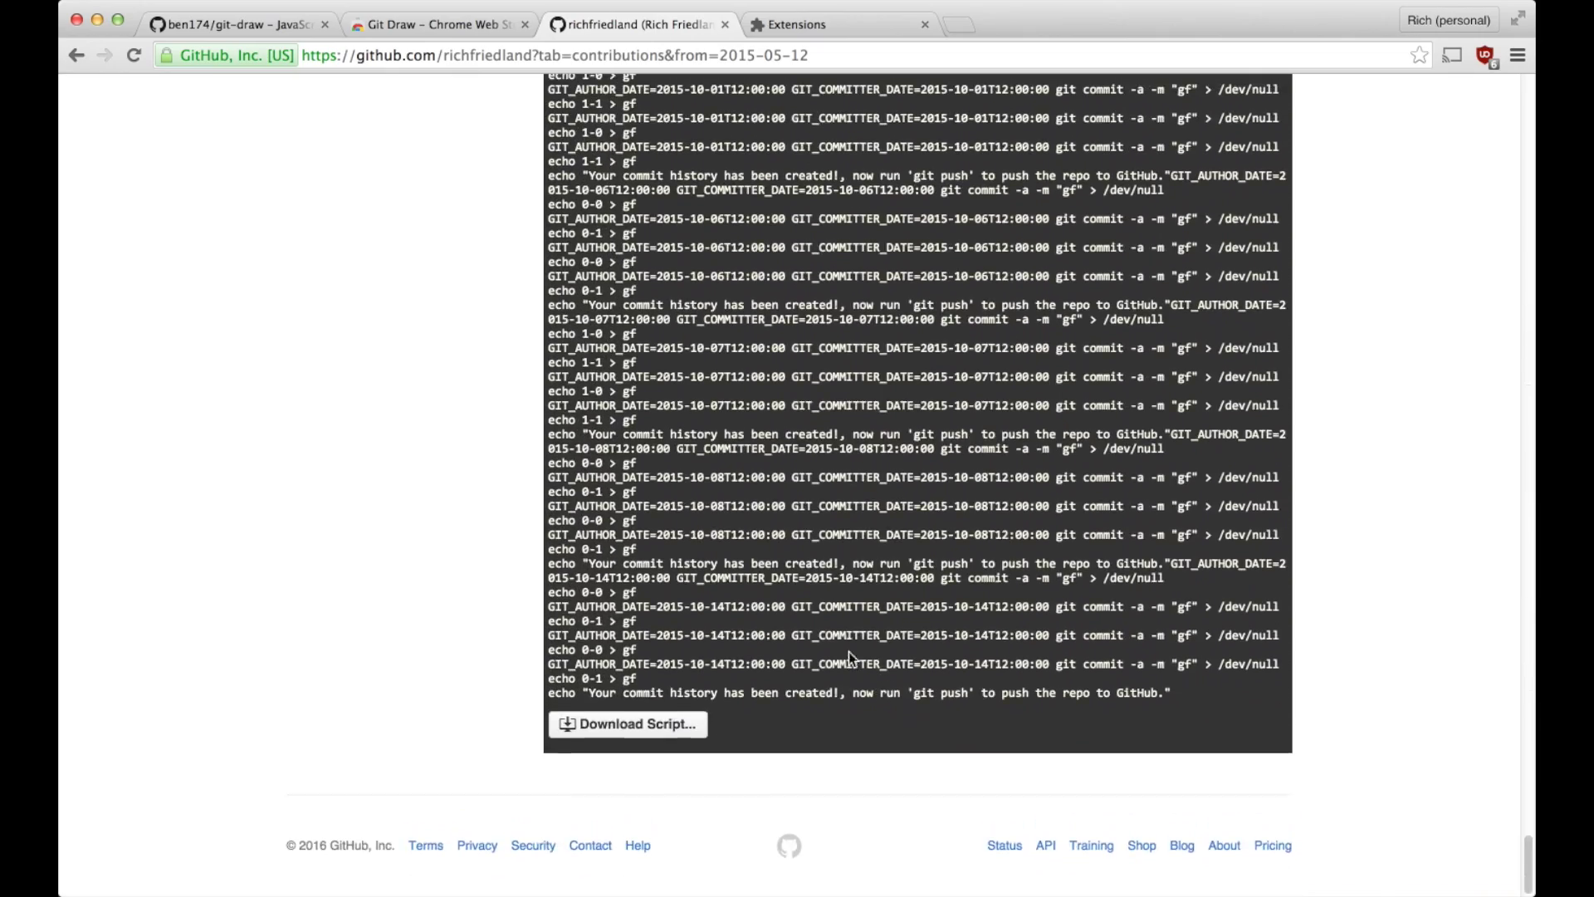
click(662, 734)
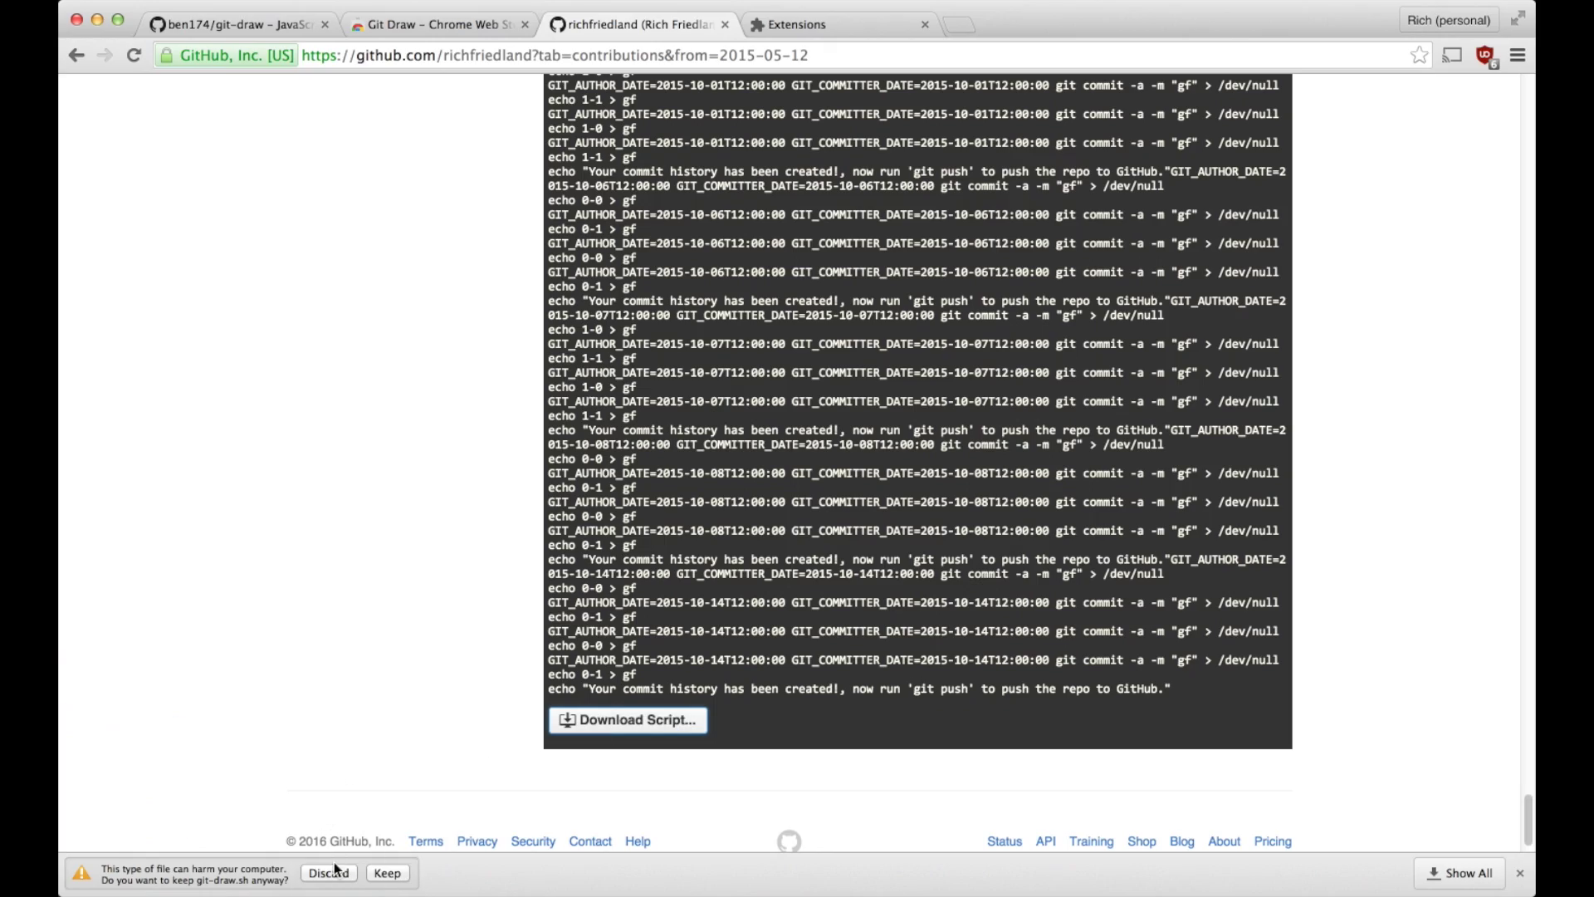
click(328, 873)
scroll(666, 710, up, 20)
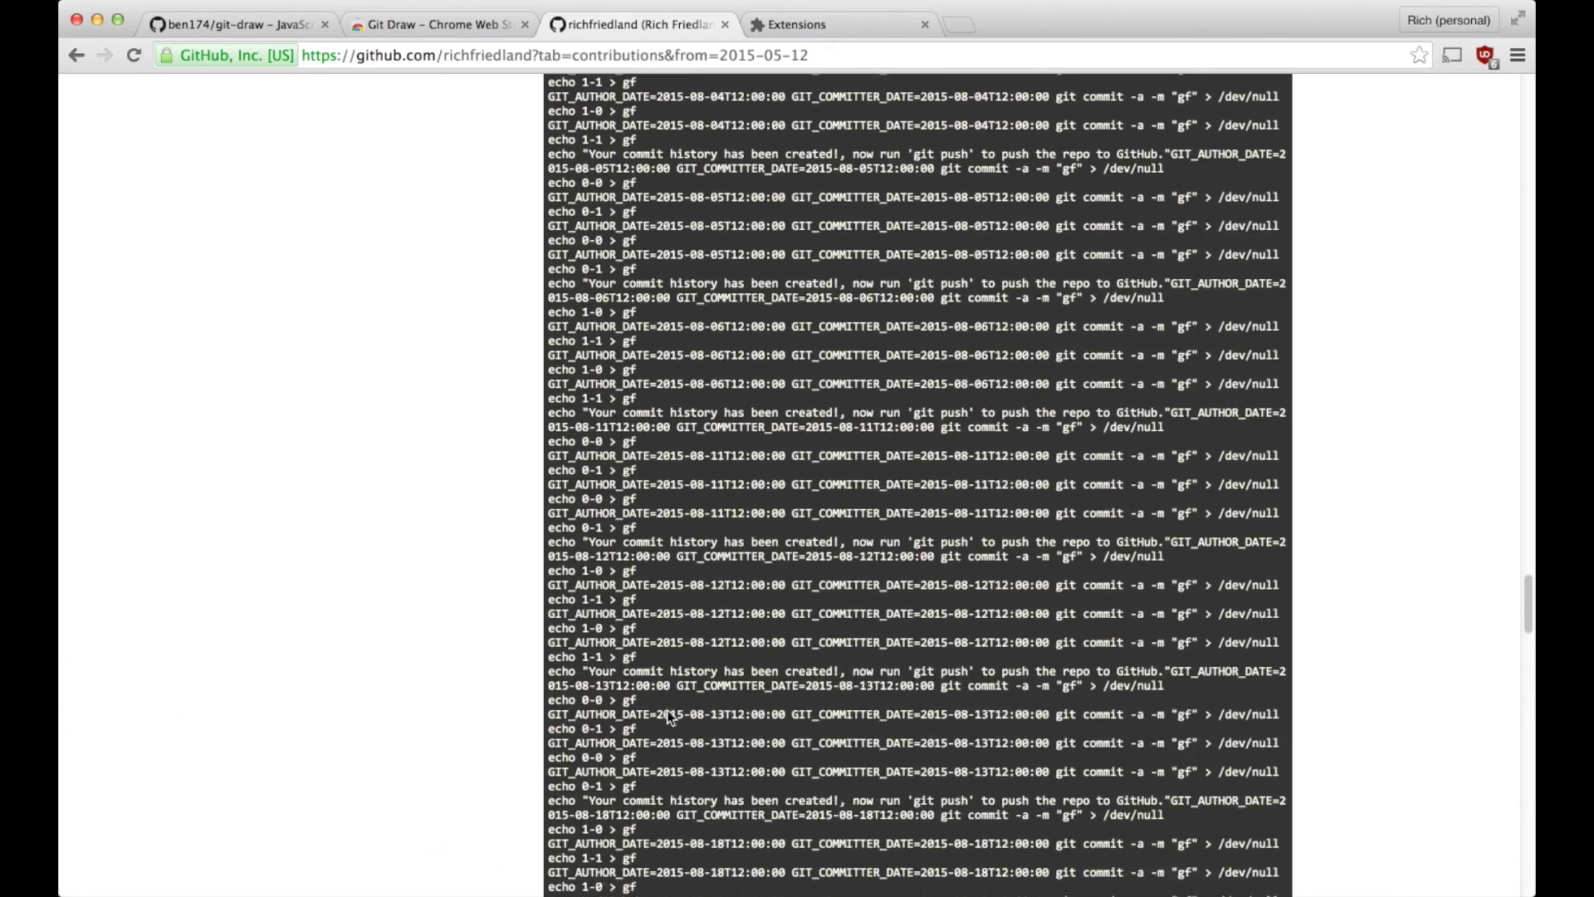
scroll(667, 712, up, 20)
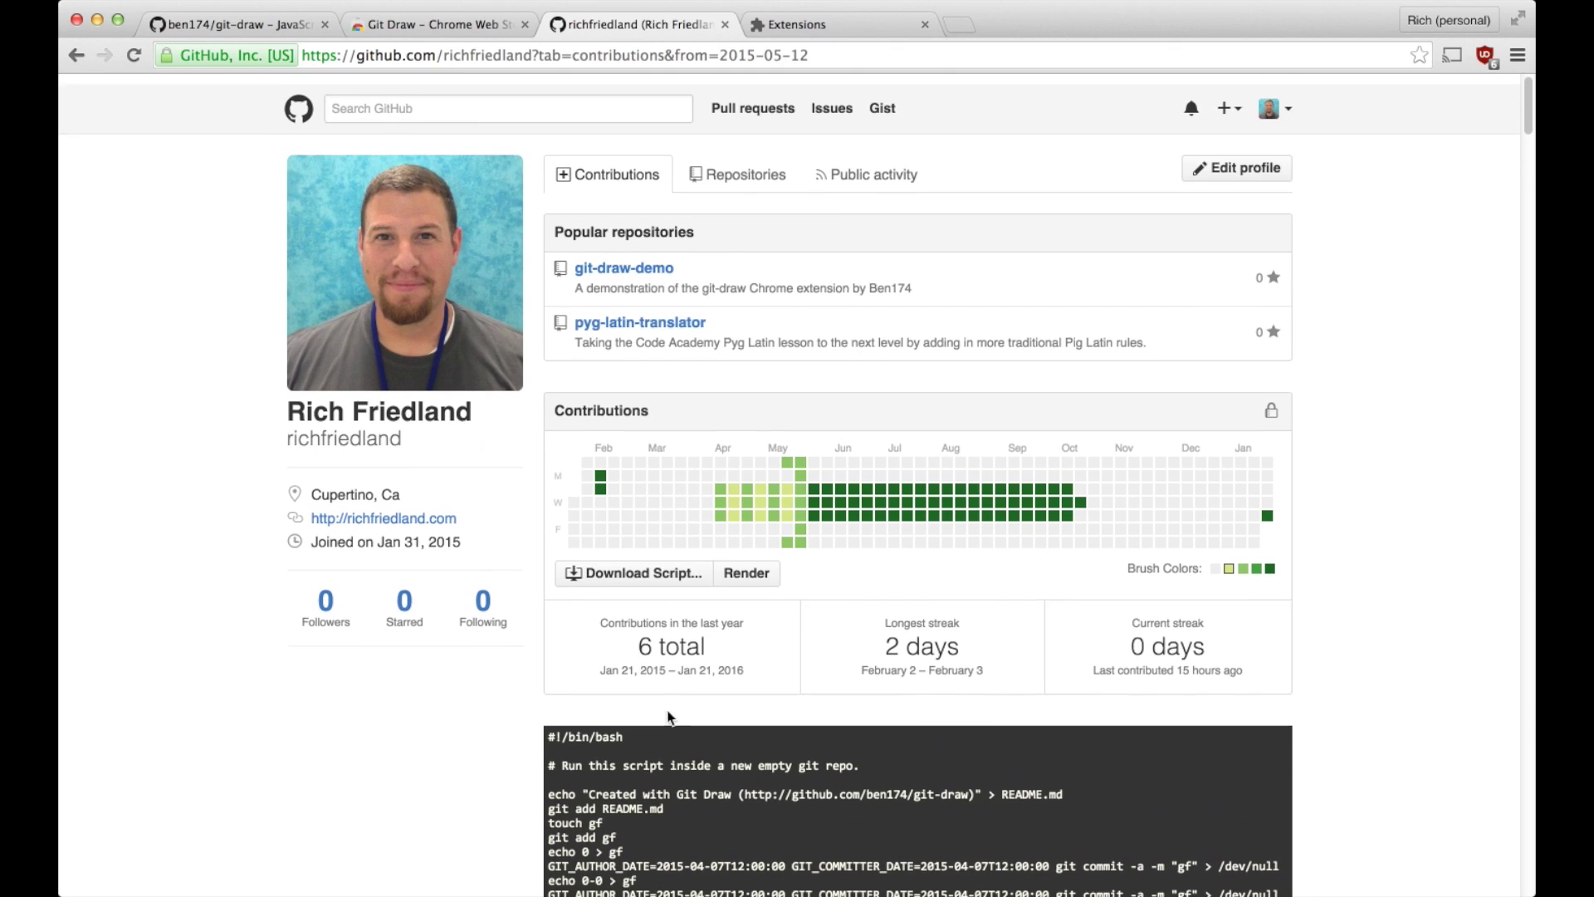
click(635, 563)
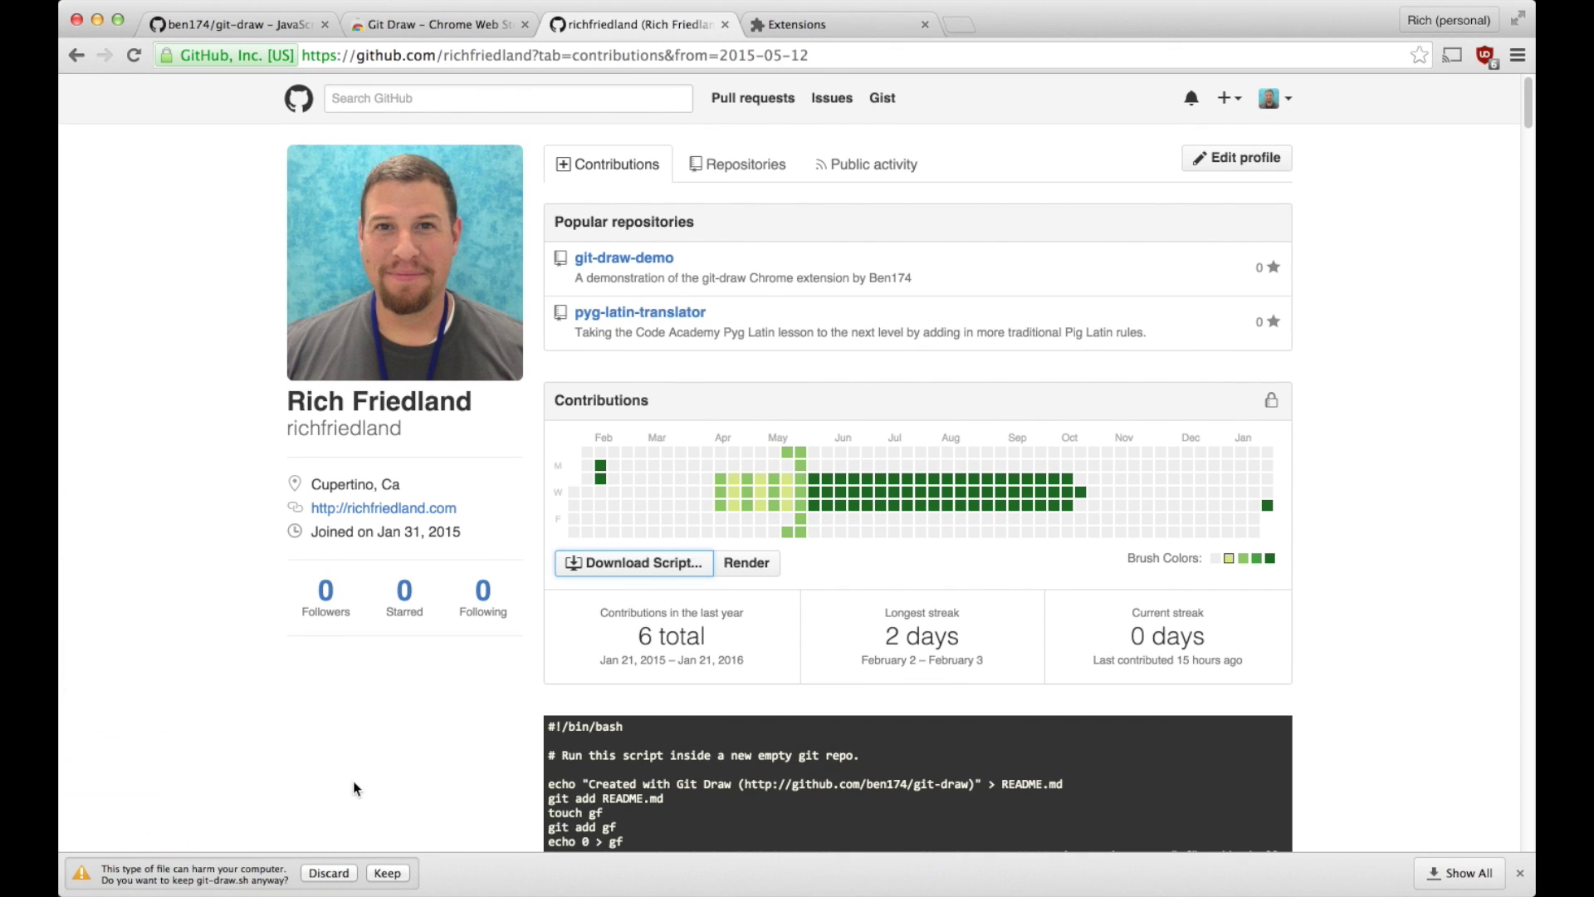
click(395, 873)
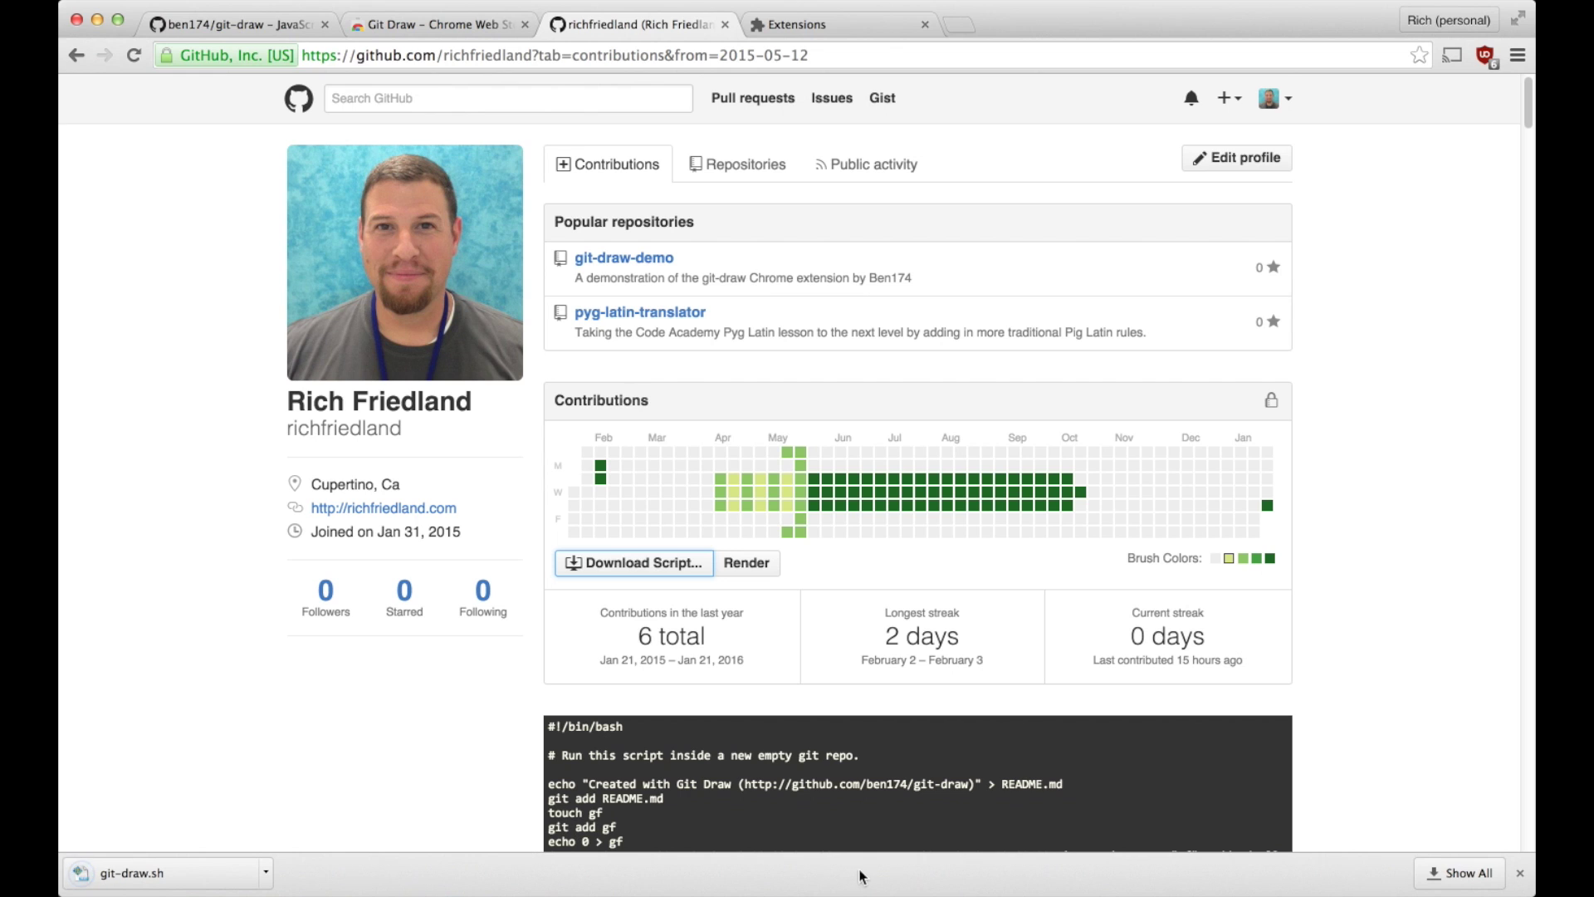
mouse_move(1055, 888)
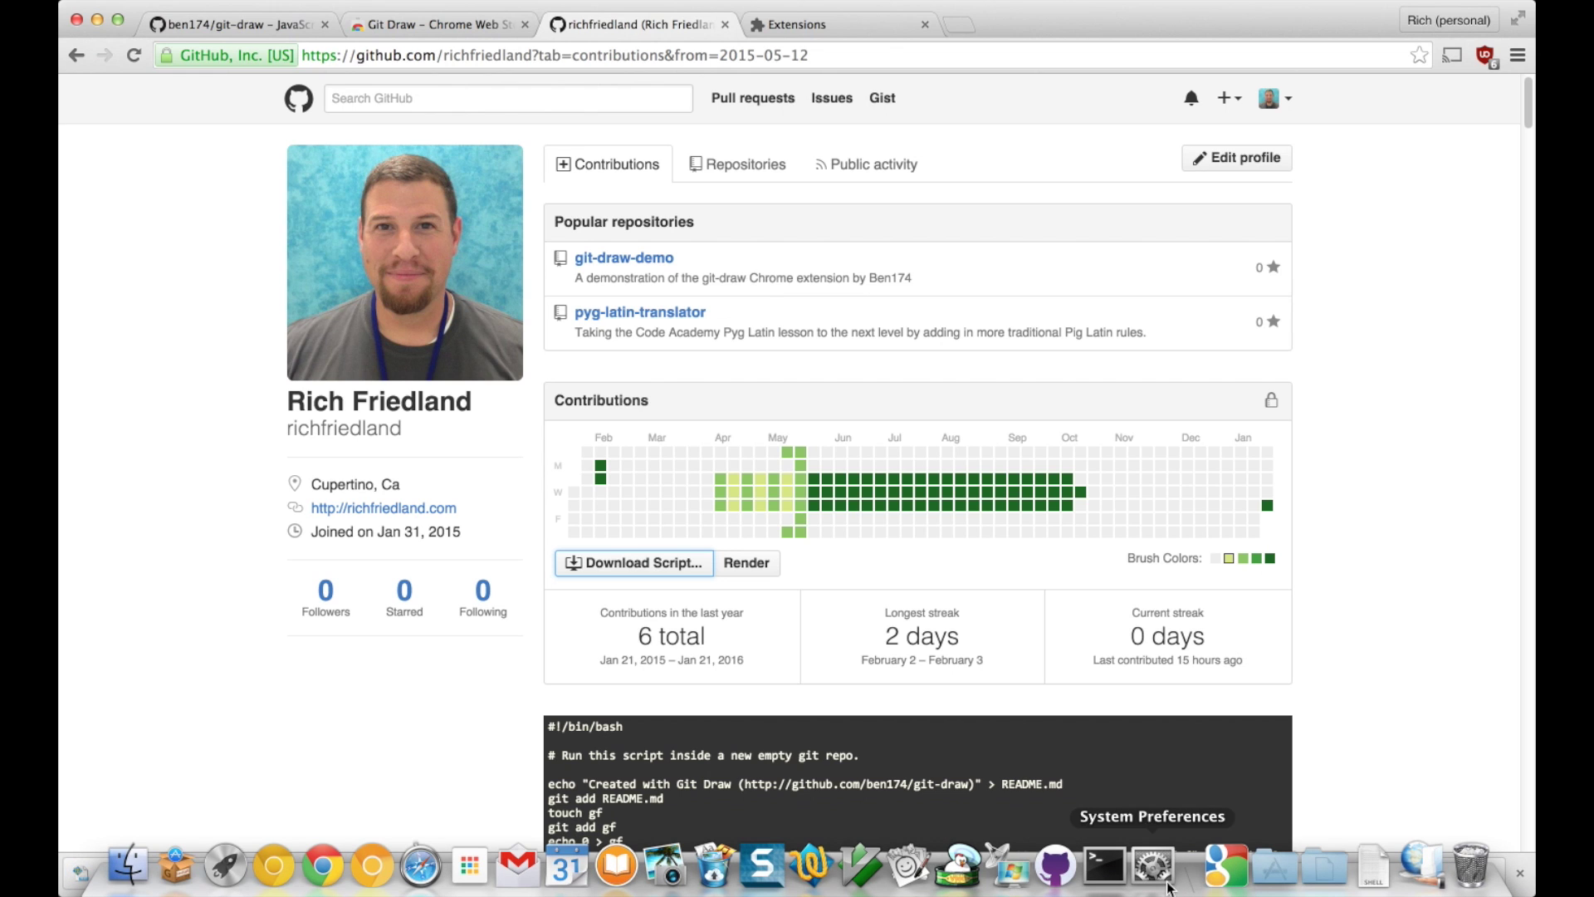
Step: Move git-draw.sh from Downloads into the GitHub/git-draw-demo folder beside README.md
click(1374, 867)
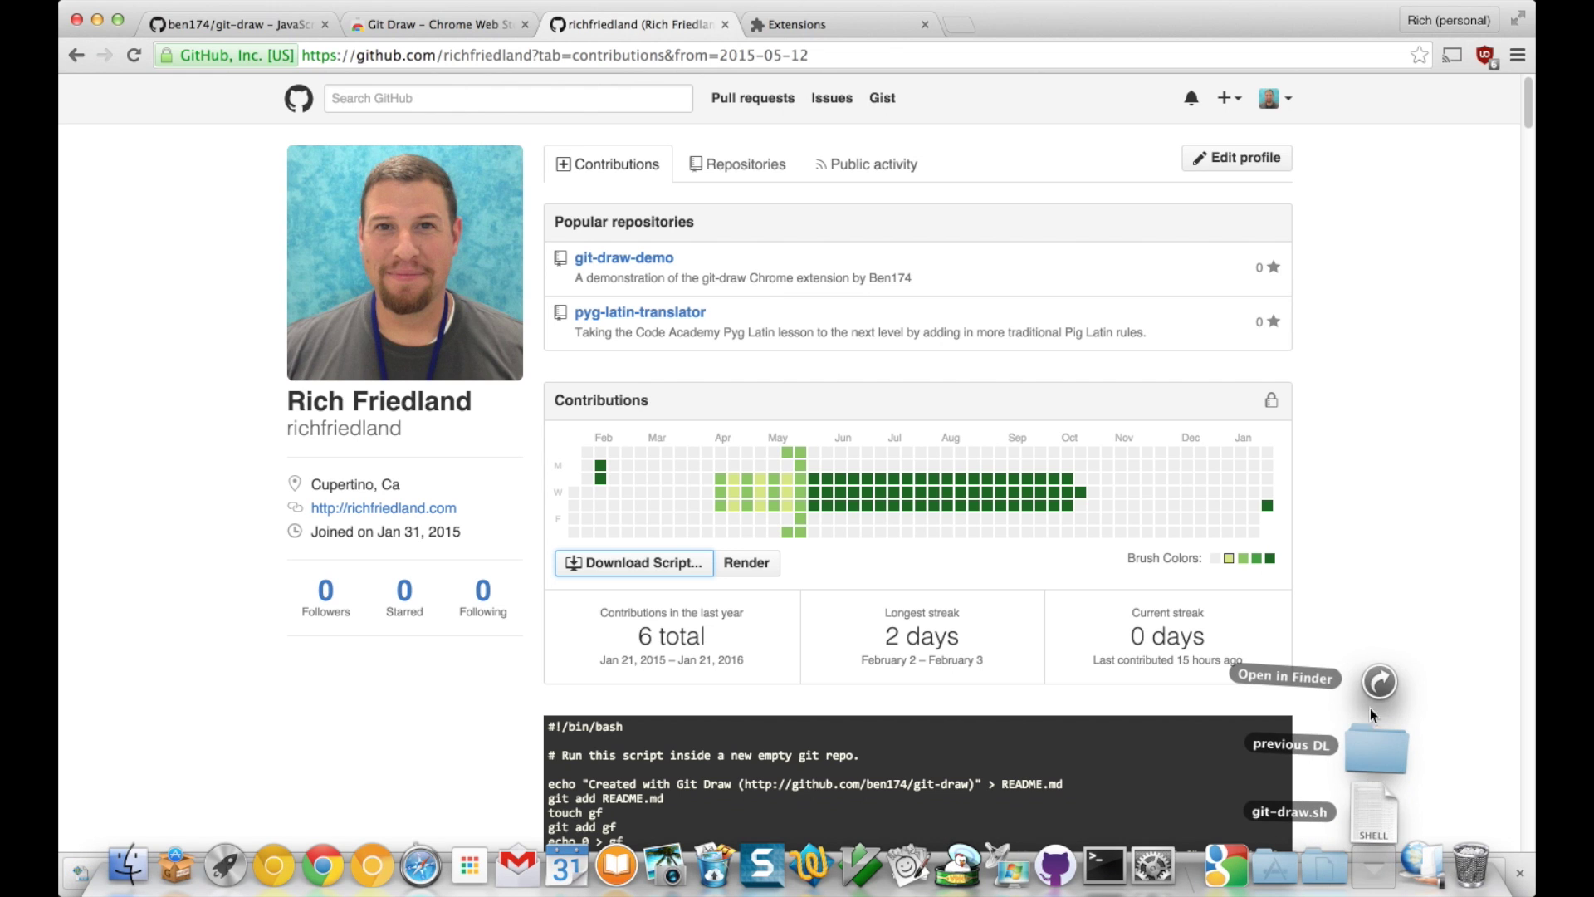
click(1362, 719)
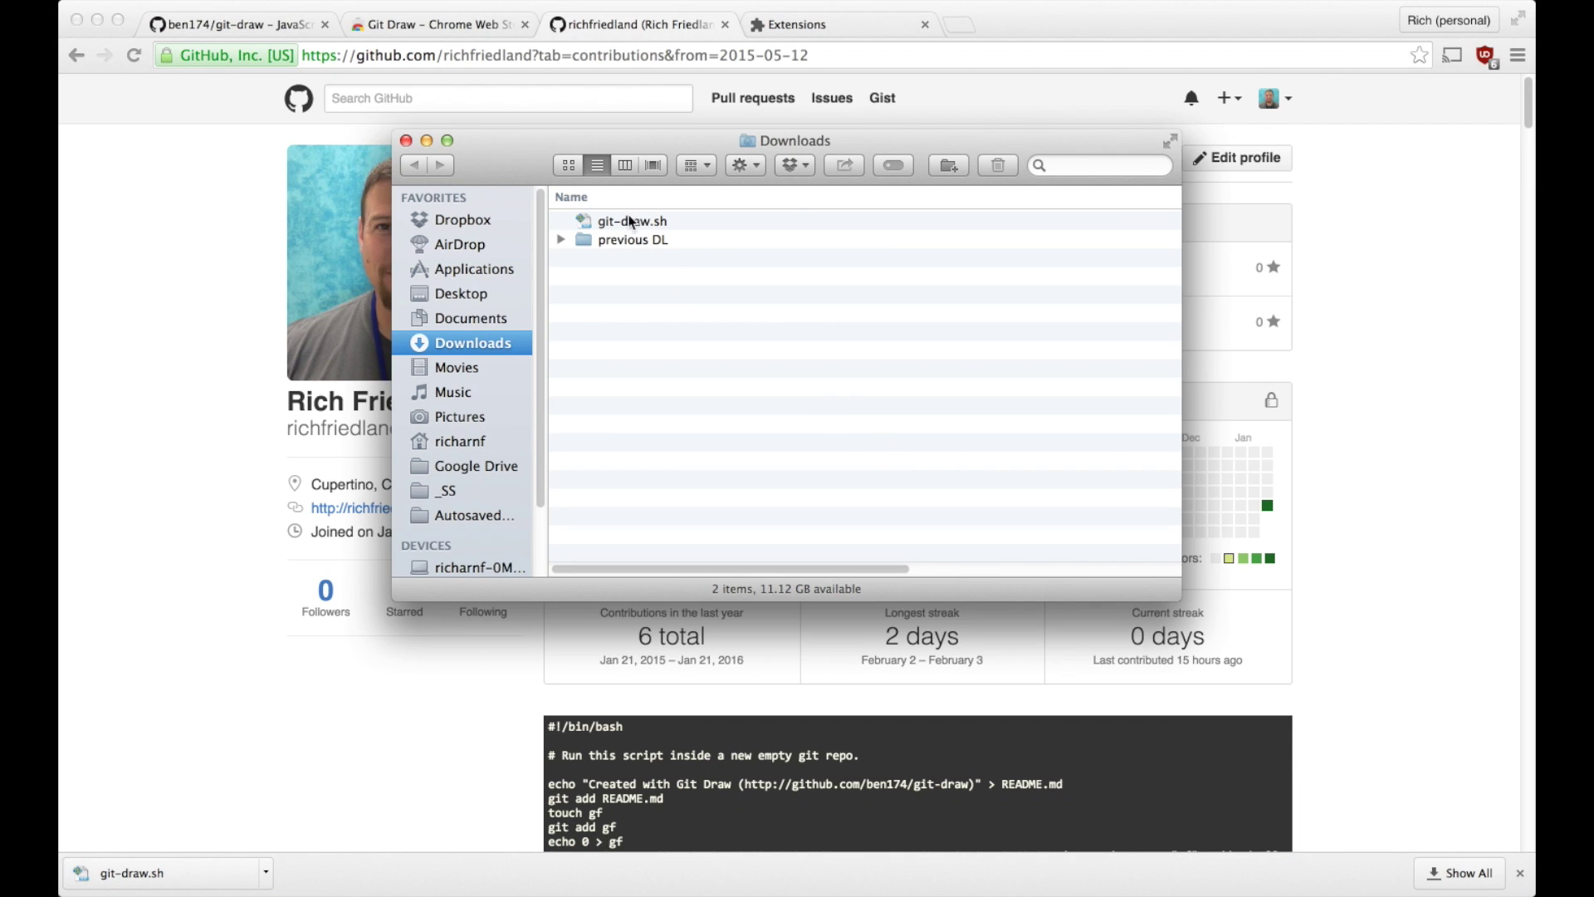
mouse_move(630, 220)
mouse_down()
mouse_move(486, 311)
mouse_move(466, 439)
mouse_move(591, 423)
mouse_move(642, 336)
mouse_move(605, 307)
mouse_move(849, 193)
mouse_up()
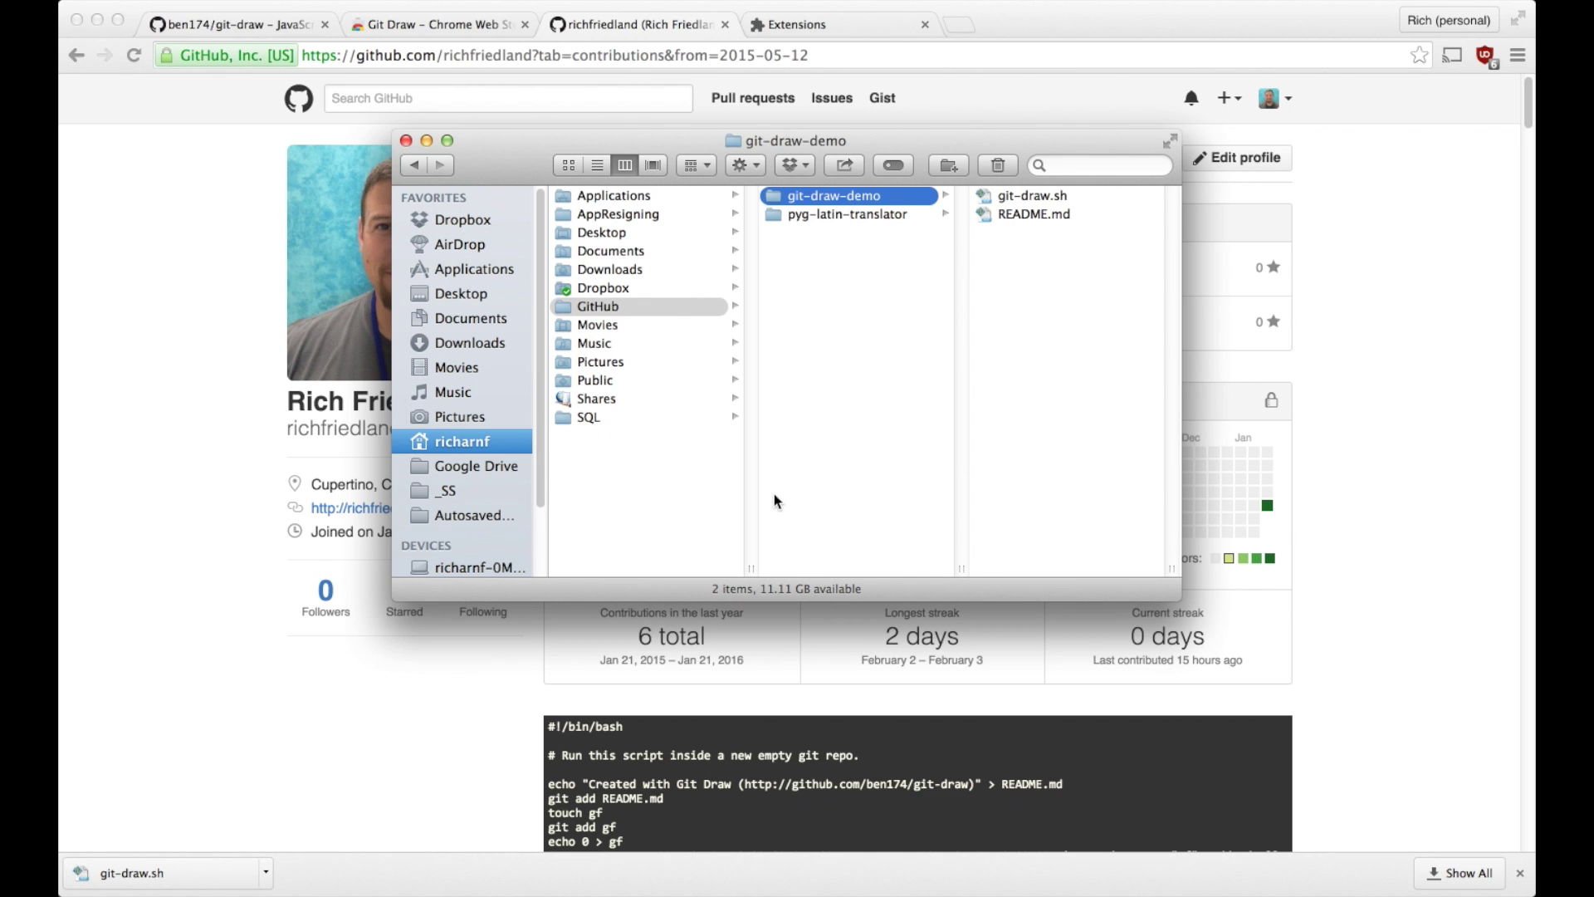
Step: Launch Terminal, change into ~/GitHub/git-draw-demo and list its files
key(super+space)
text(term)
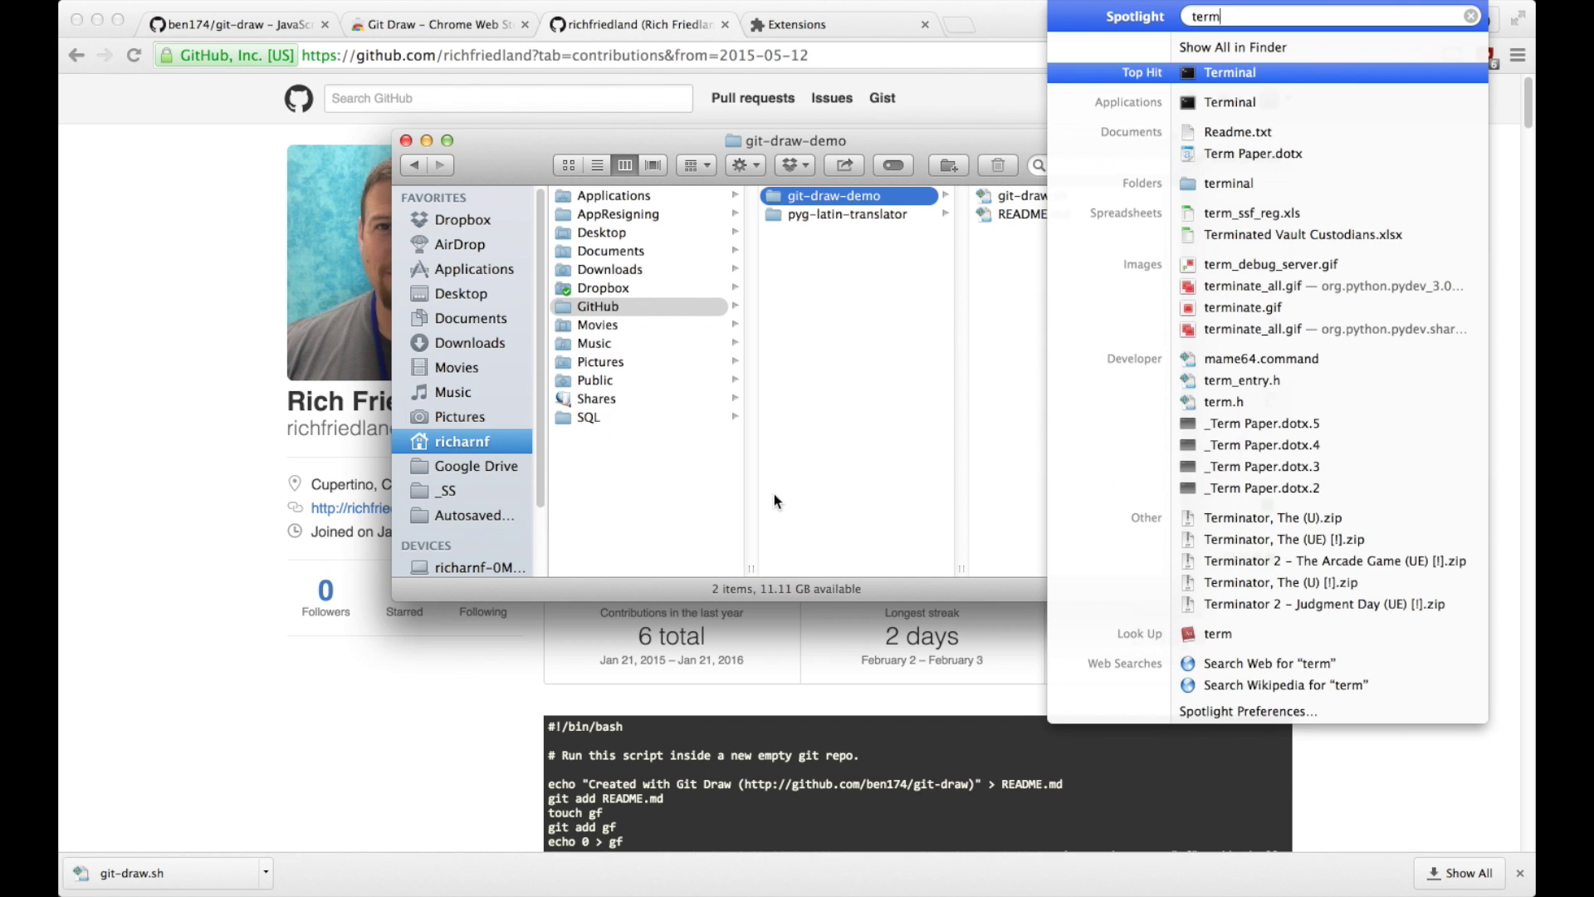
key(Return)
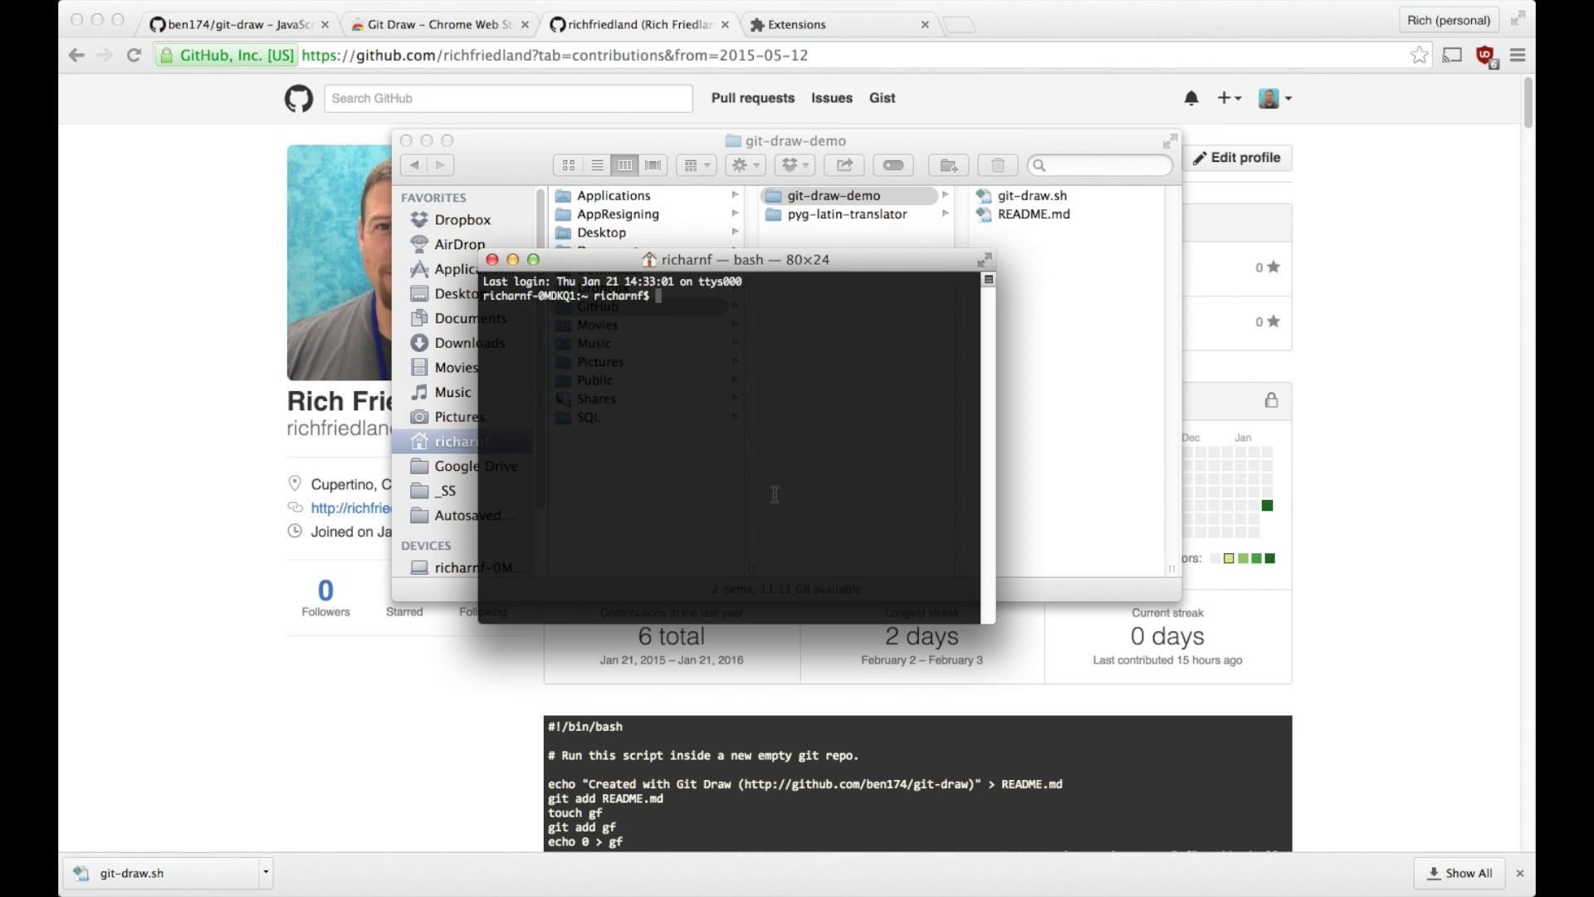
text(cd ~/GitHub/g)
key(Tab)
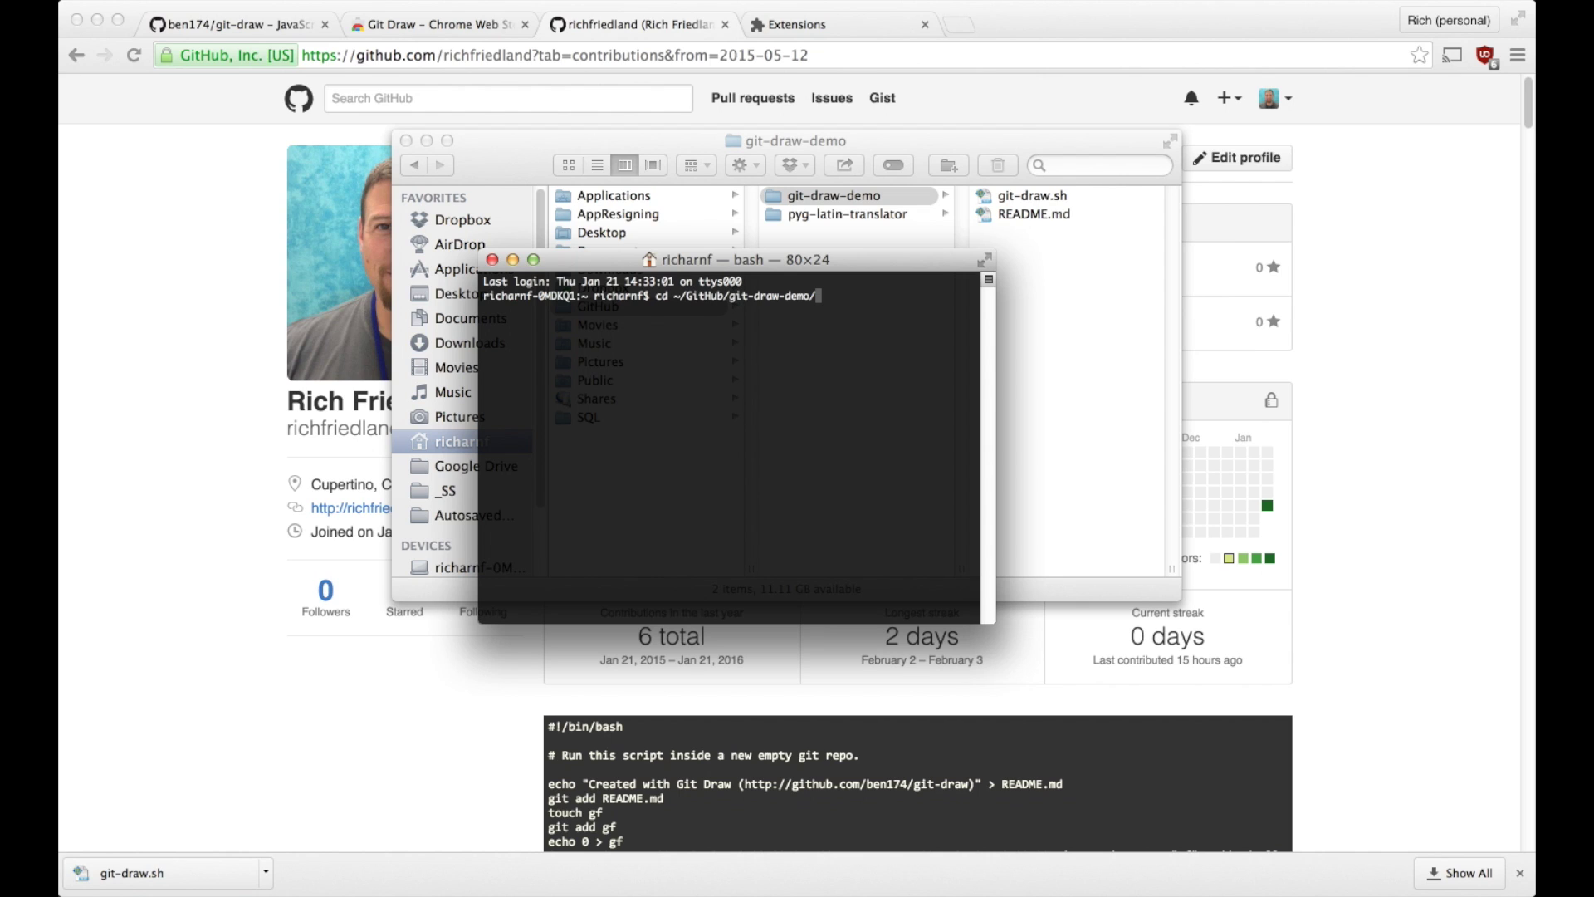
key(Return)
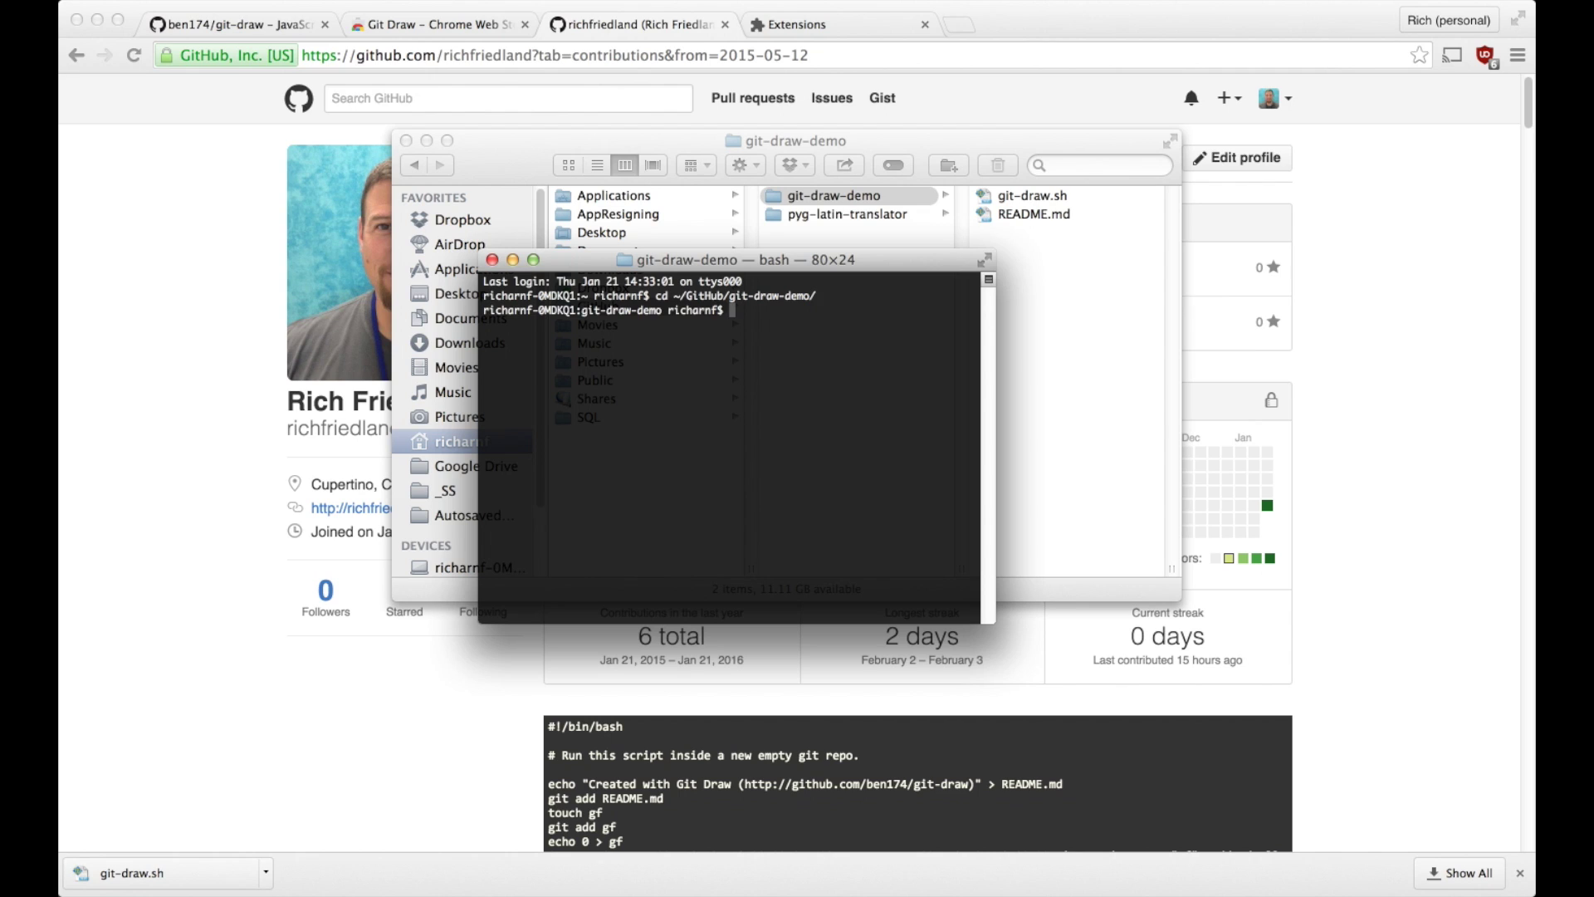
text(ls)
key(Return)
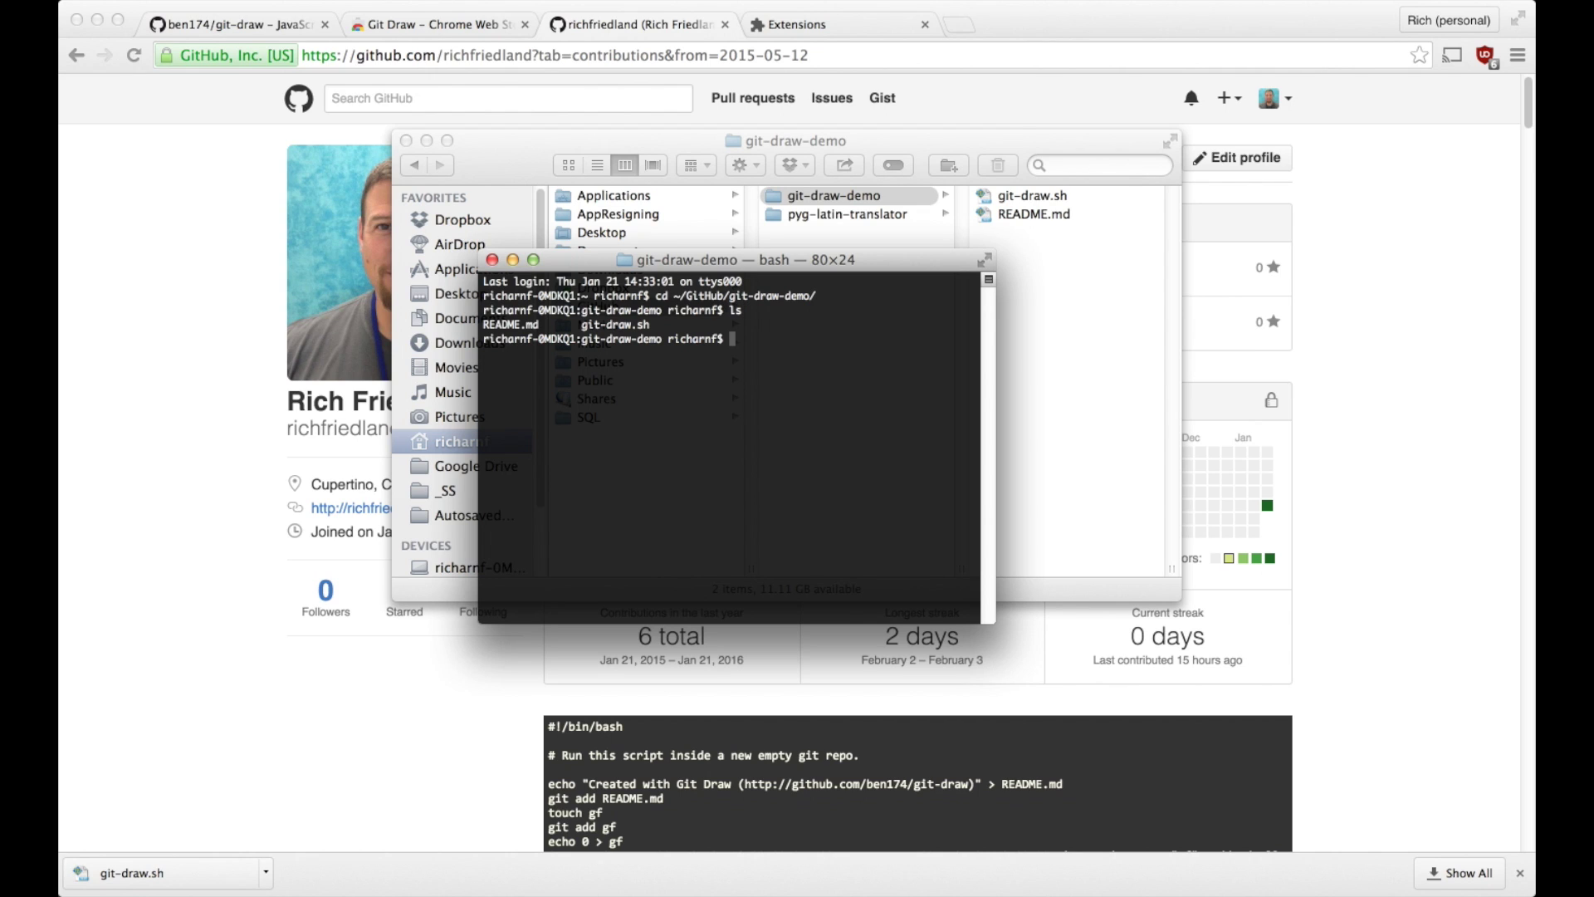
Step: Make git-draw.sh executable with chmod +x
text(ch)
text(mo)
text(gi)
key(Tab)
key(BackSpace)
key(BackSpace)
key(BackSpace)
key(BackSpace)
key(BackSpace)
key(BackSpace)
key(BackSpace)
key(BackSpace)
key(BackSpace)
key(BackSpace)
key(BackSpace)
key(BackSpace)
key(BackSpace)
key(BackSpace)
key(BackSpace)
key(BackSpace)
text(+x gi)
key(Tab)
key(Return)
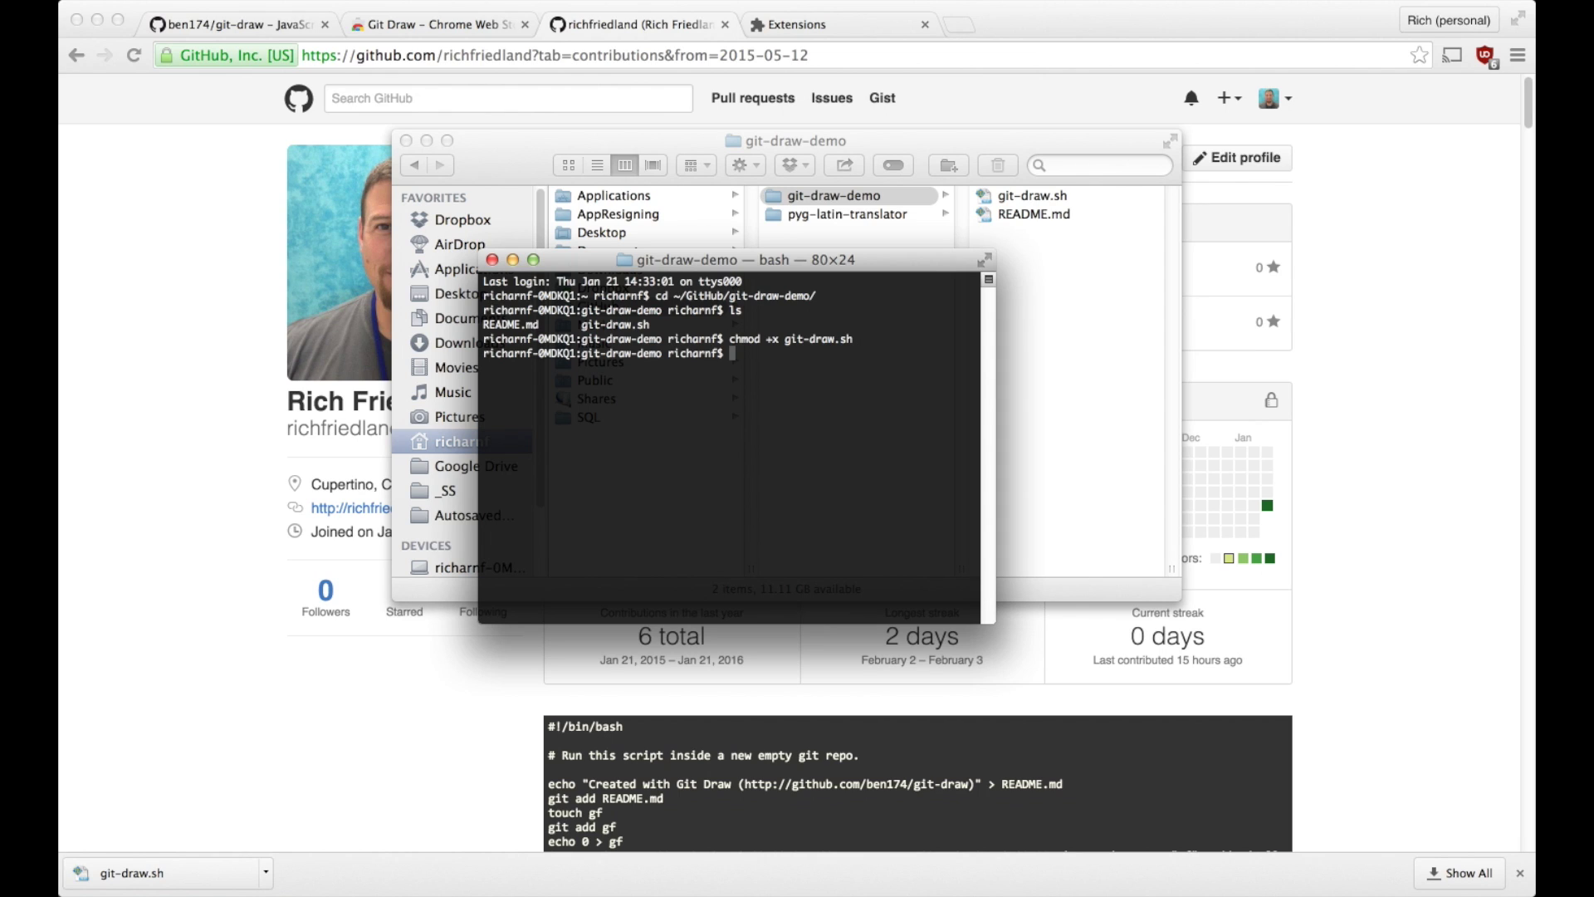
Step: Run ./git-draw.sh to create the drawing commits, then git push them to git-draw-demo
text(./)
text(gi)
key(Tab)
key(Return)
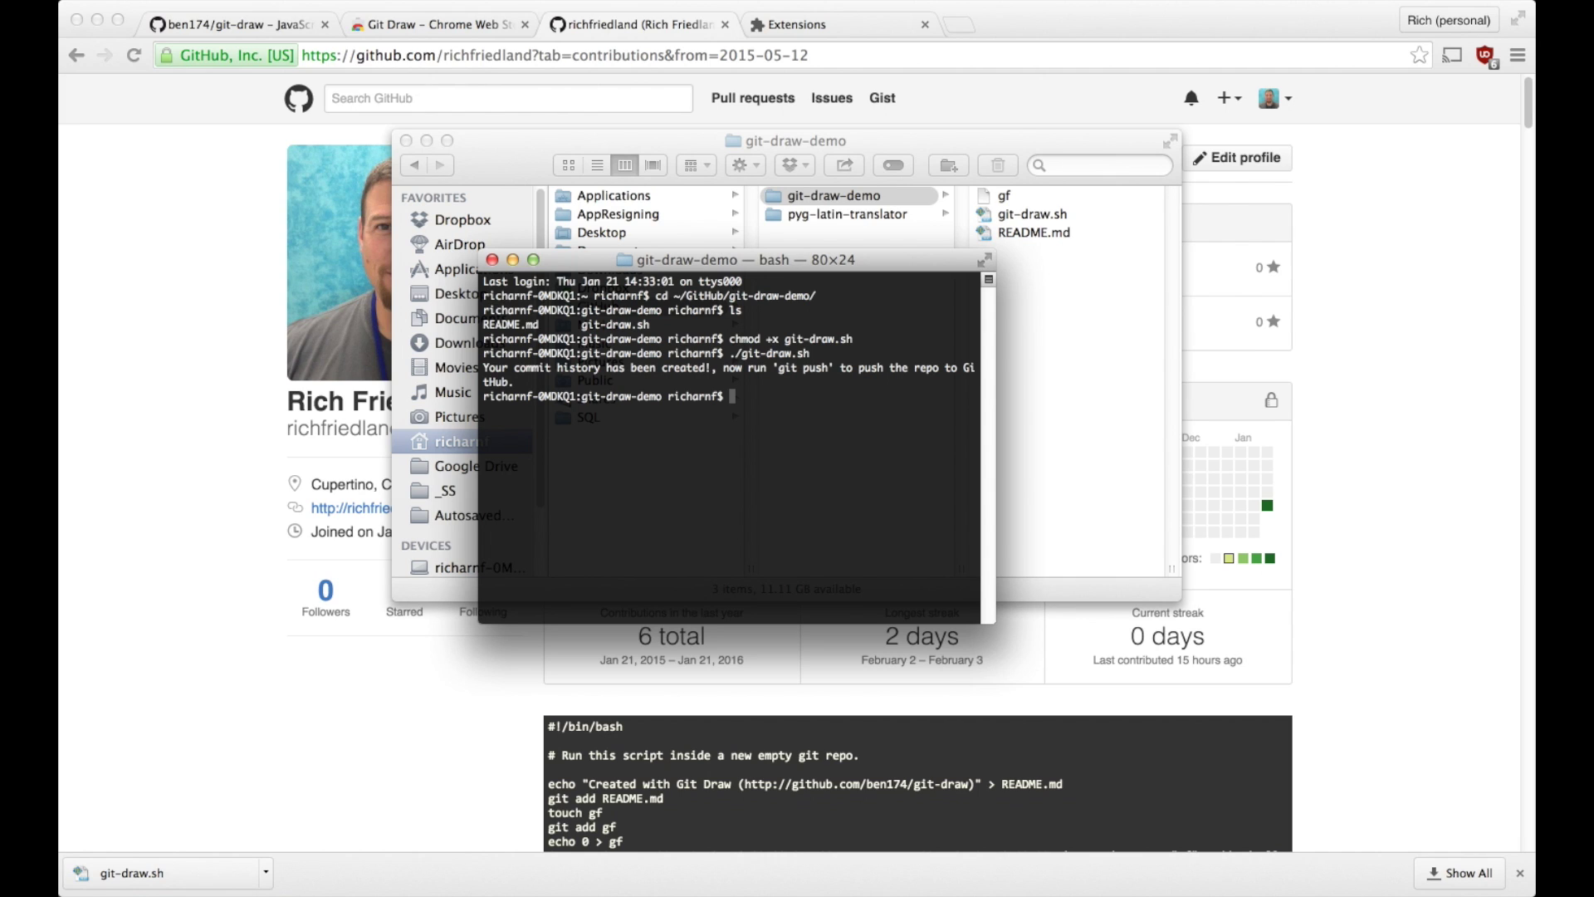
text(git push)
key(Return)
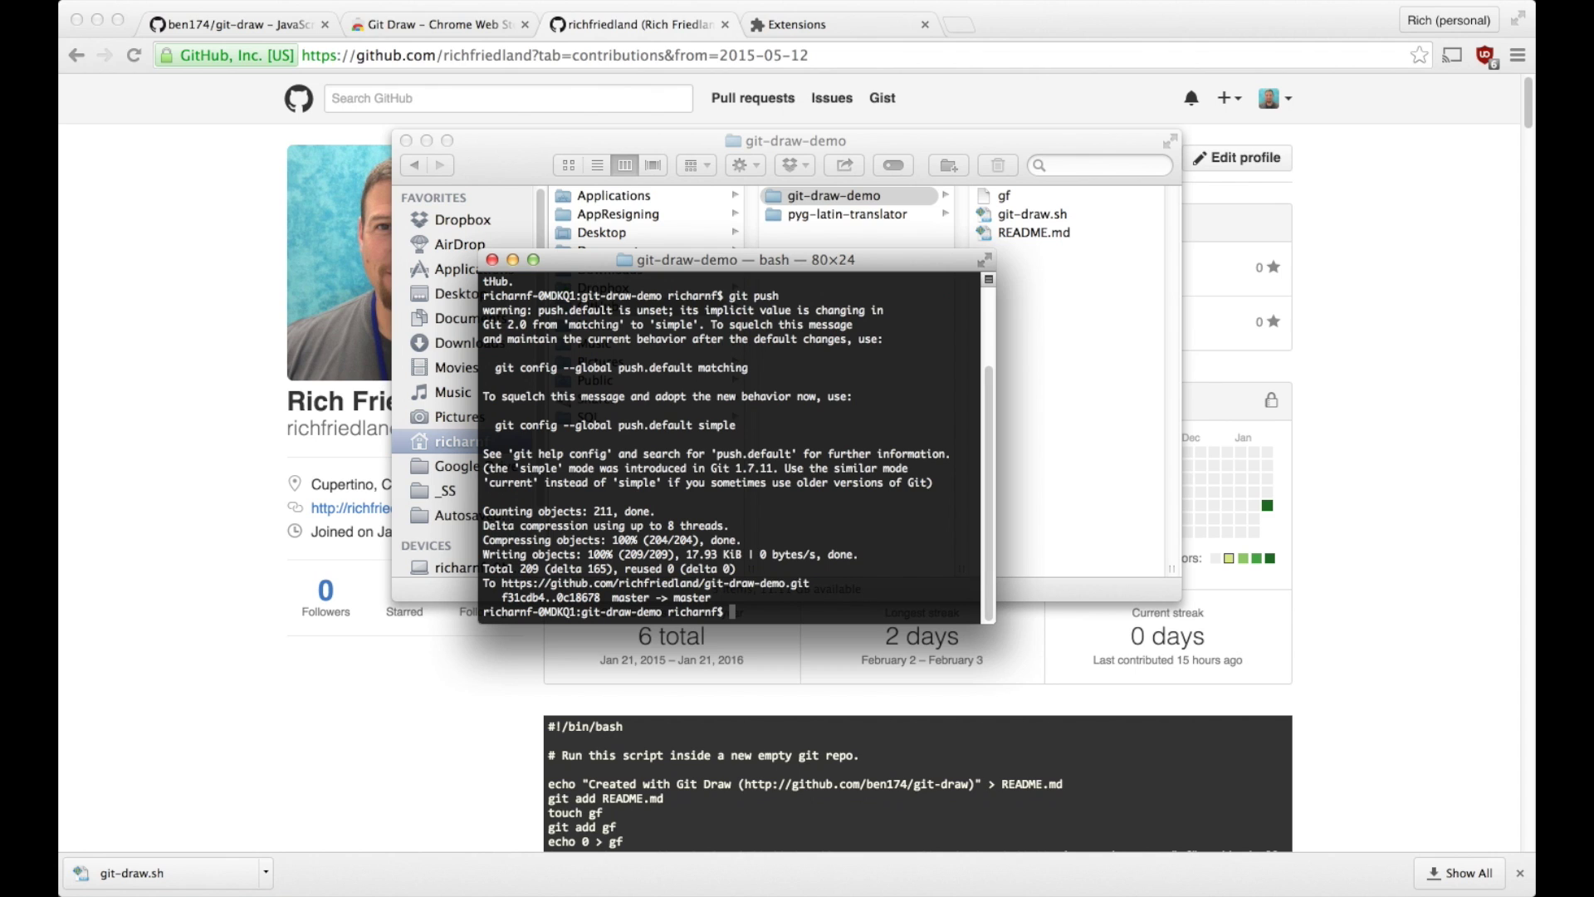
Step: Reload the profile to see the sword with 204 contributions, then verify it in an incognito window
click(421, 772)
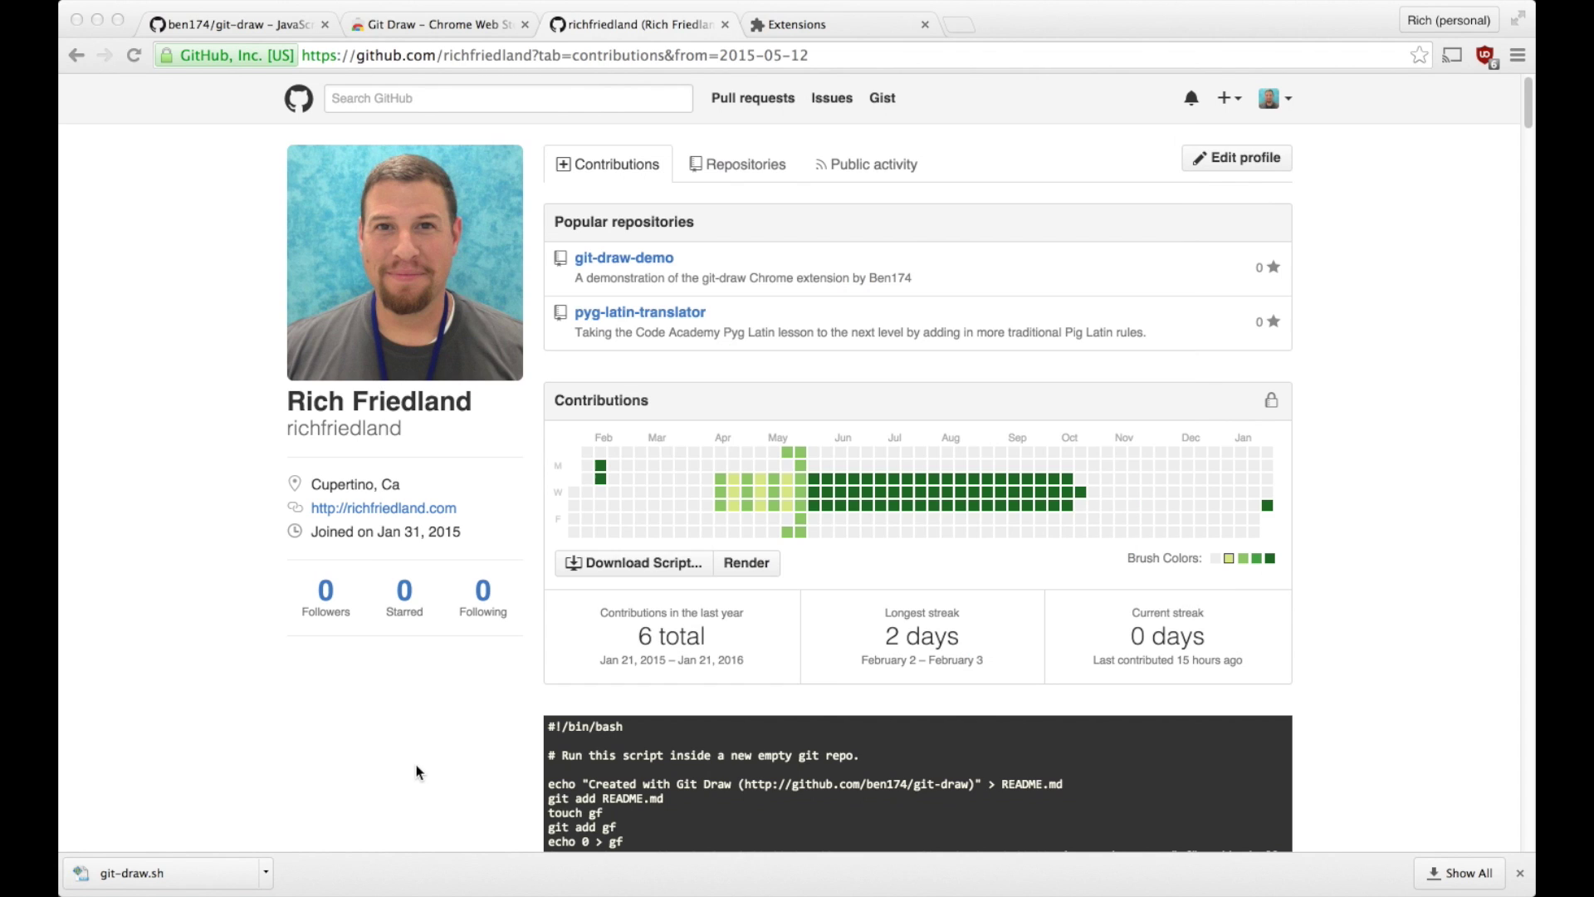
key(super+r)
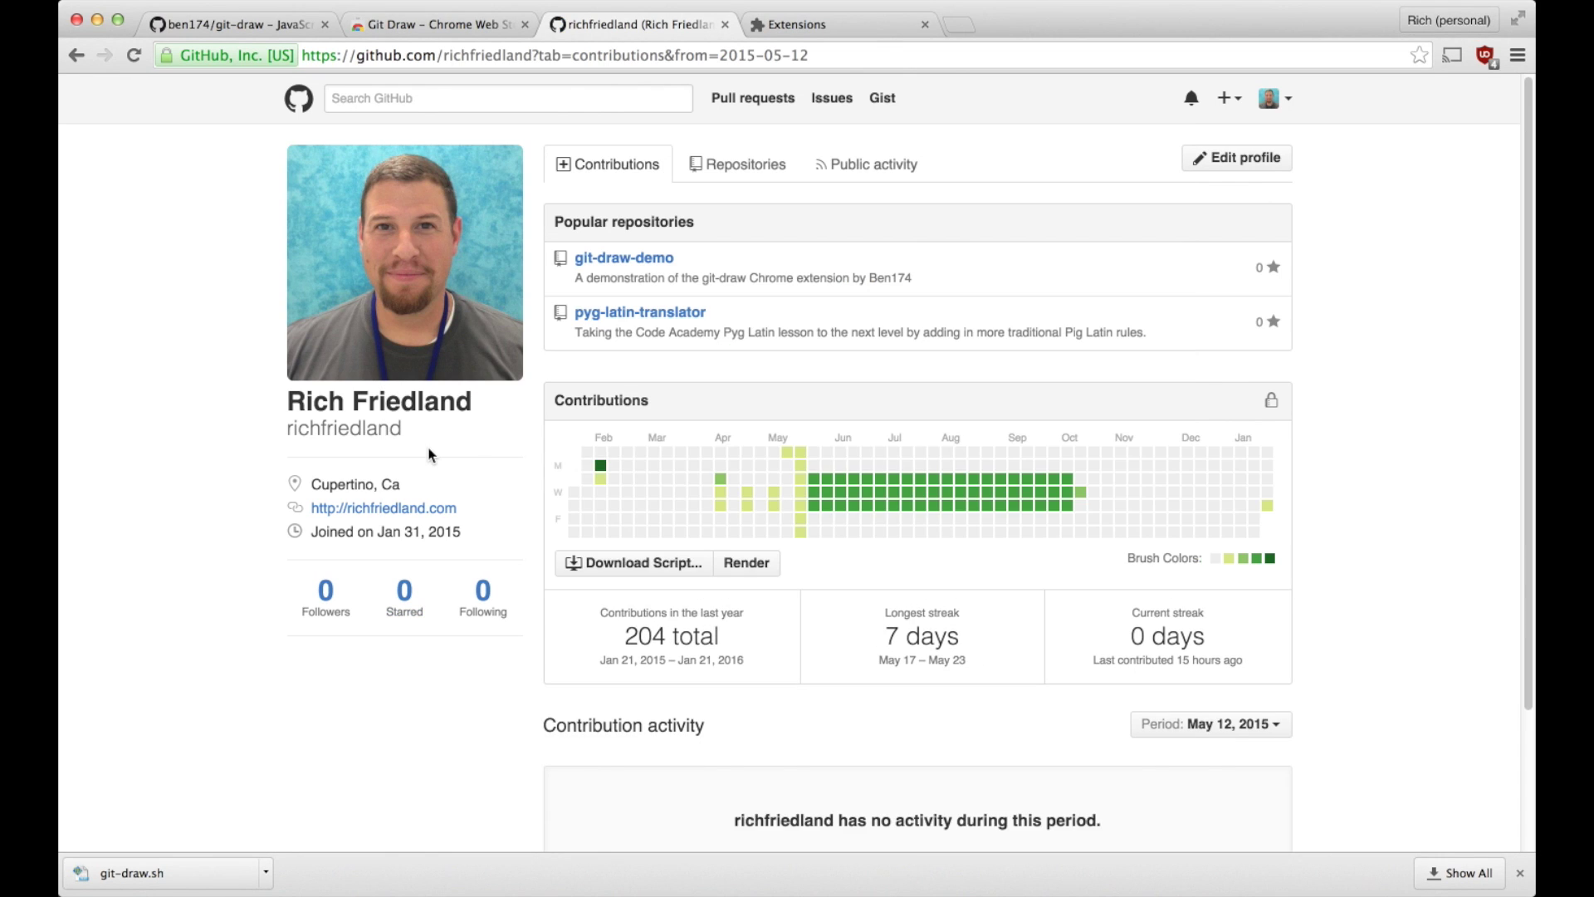
key(super+l)
key(super+c)
key(super+shift+n)
key(super+v)
key(BackSpace)
key(BackSpace)
key(BackSpace)
key(BackSpace)
key(BackSpace)
key(BackSpace)
key(BackSpace)
key(BackSpace)
key(BackSpace)
key(BackSpace)
key(BackSpace)
key(BackSpace)
key(BackSpace)
key(BackSpace)
key(BackSpace)
key(BackSpace)
key(BackSpace)
key(BackSpace)
key(BackSpace)
key(BackSpace)
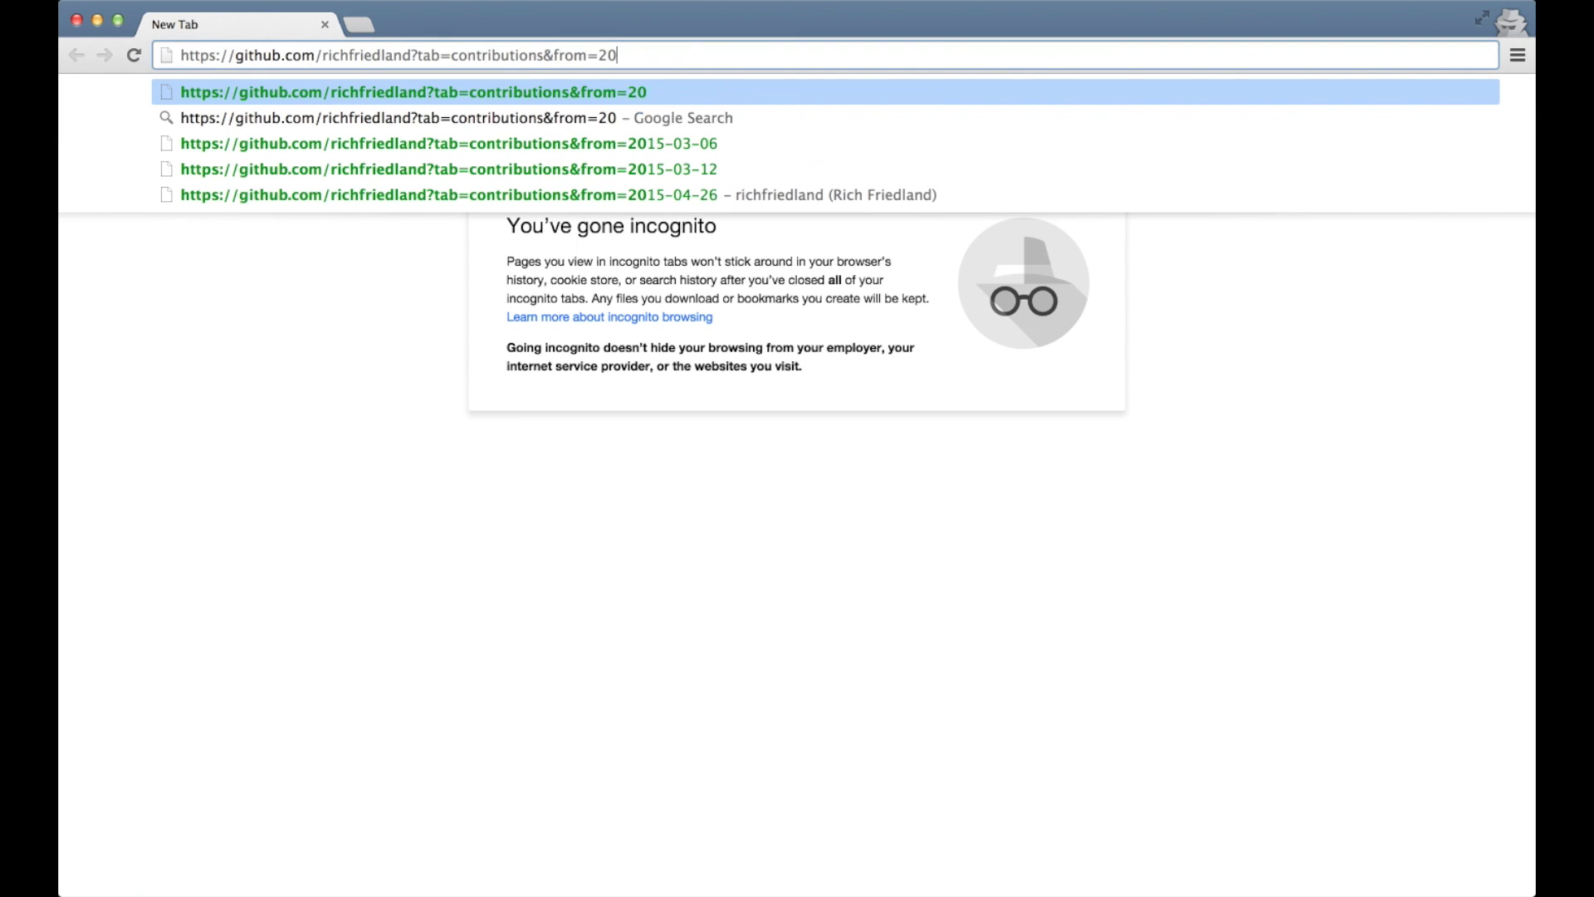
key(BackSpace)
key(BackSpace)
key(BackSpace)
key(BackSpace)
key(BackSpace)
key(BackSpace)
key(BackSpace)
key(BackSpace)
key(Return)
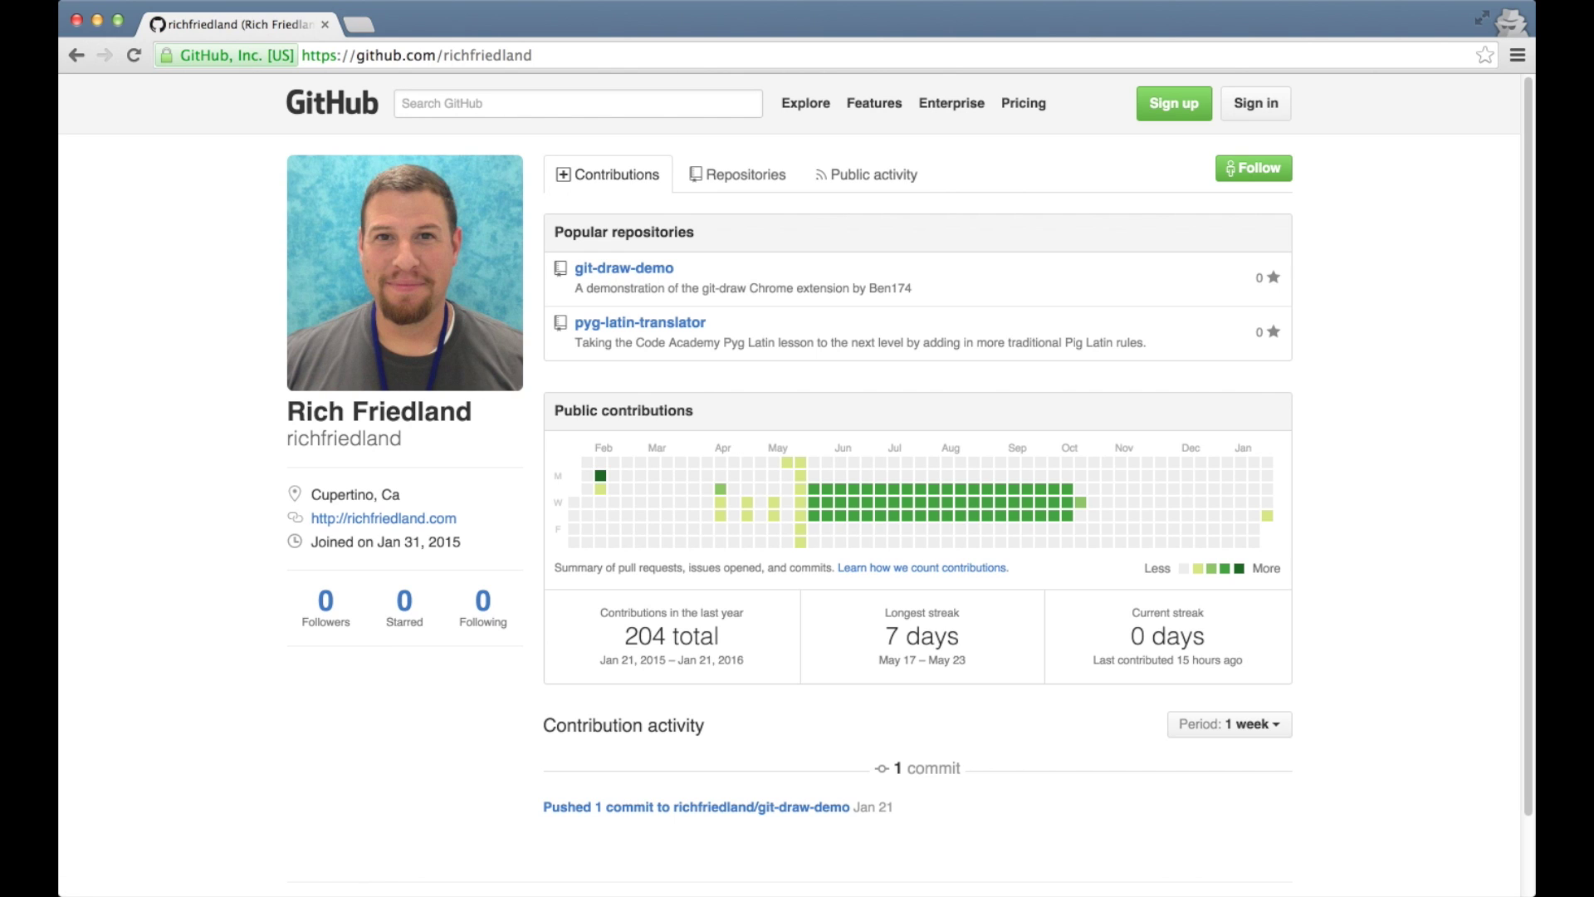
click(81, 22)
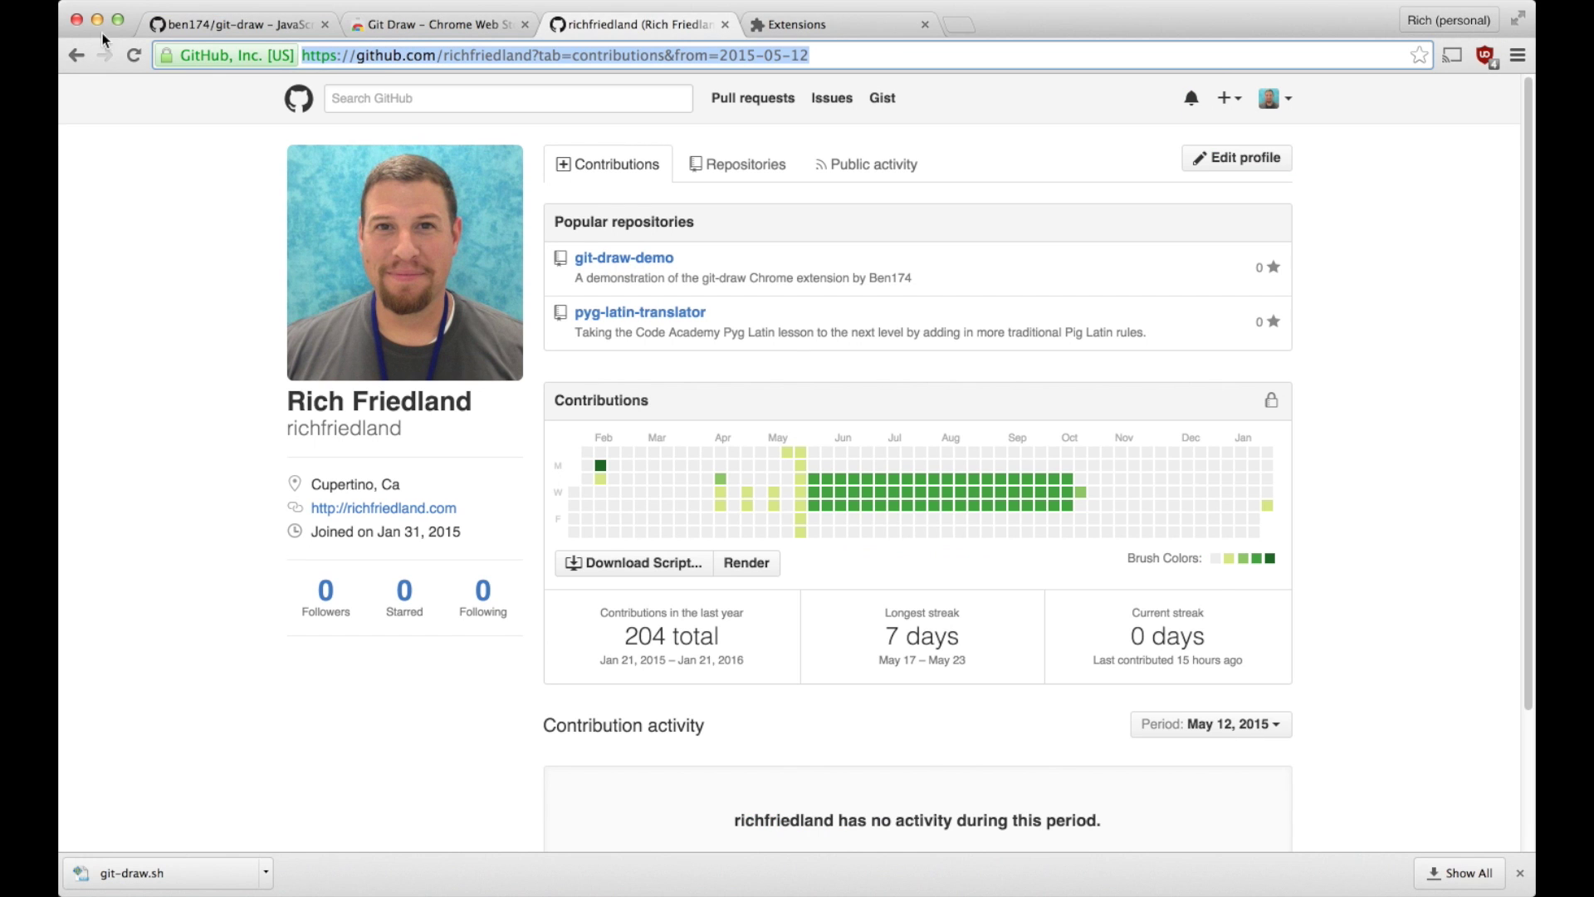
Step: Remove the Git Draw extension from Chrome's Extensions page
click(791, 25)
click(410, 55)
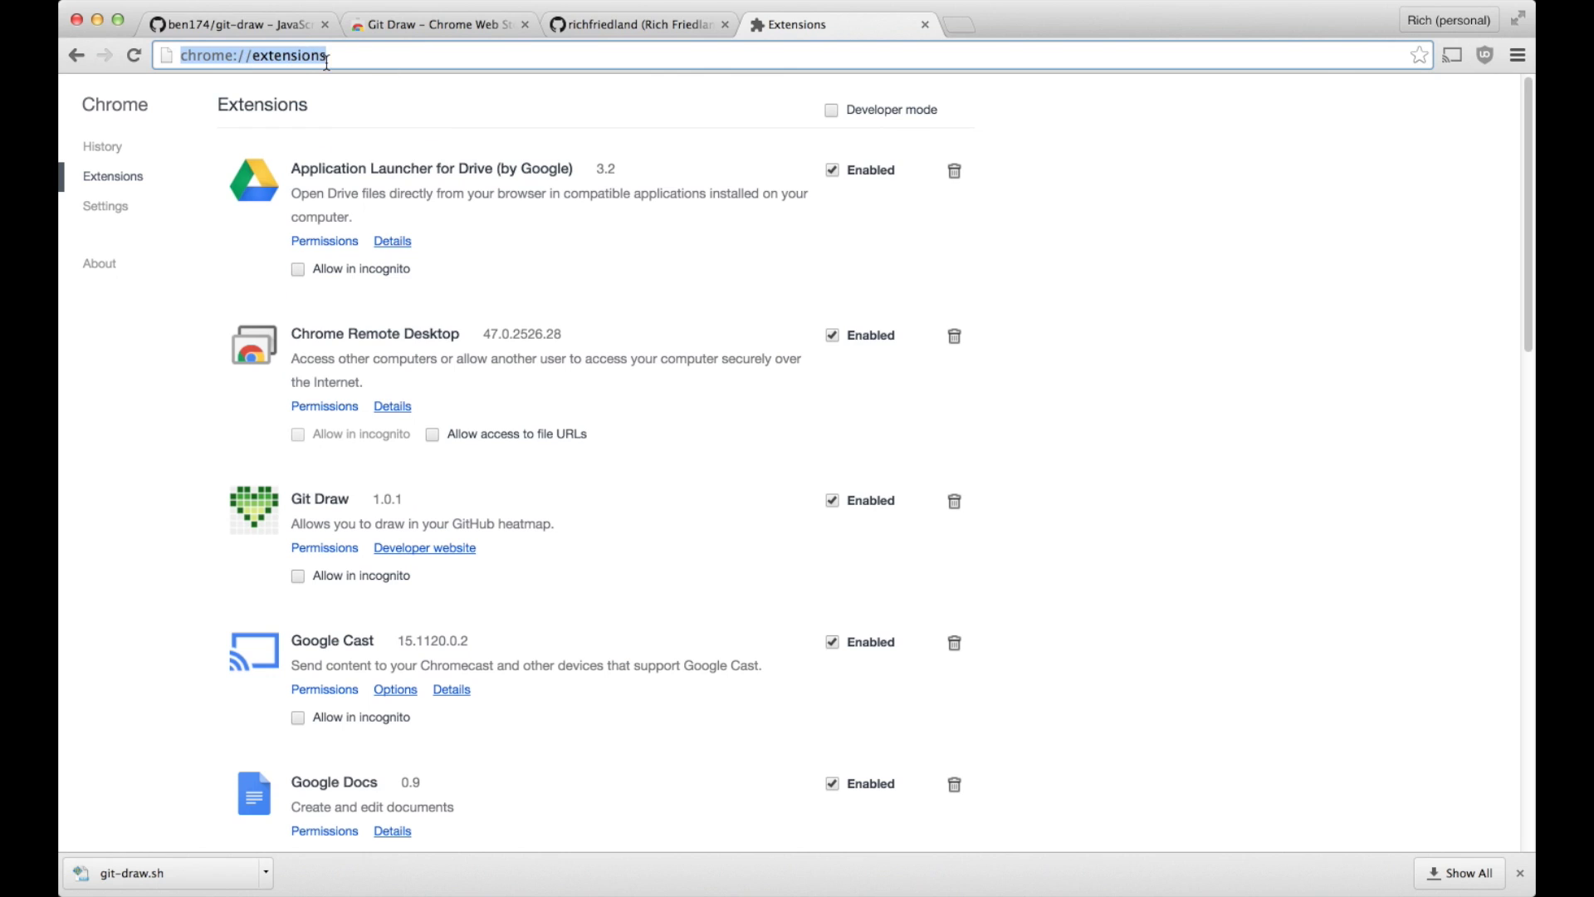
click(698, 573)
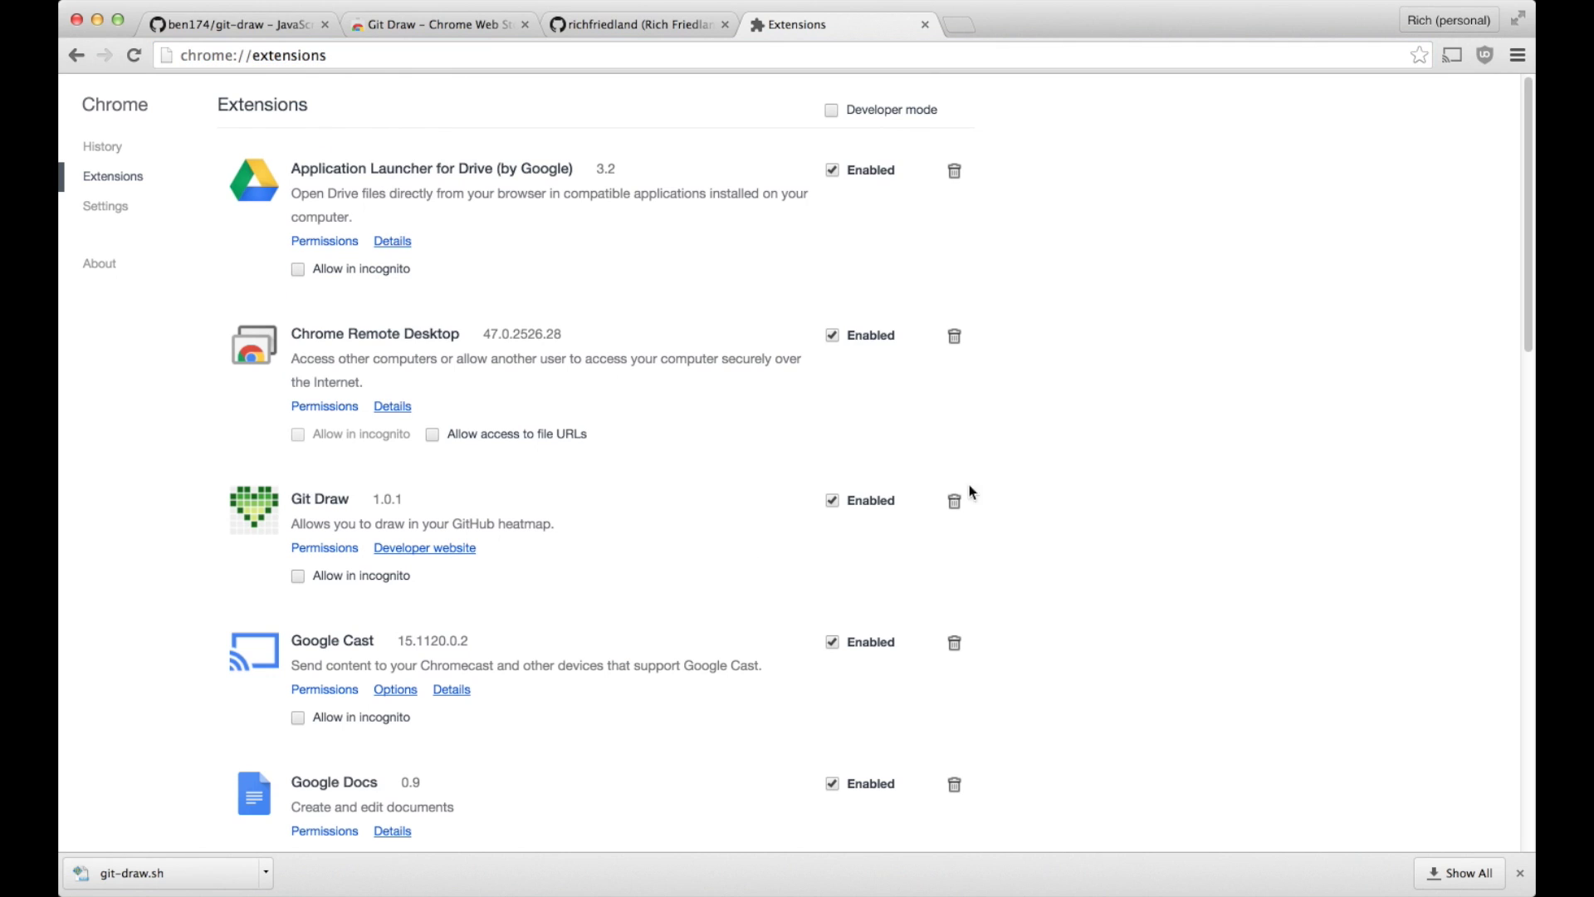
click(954, 501)
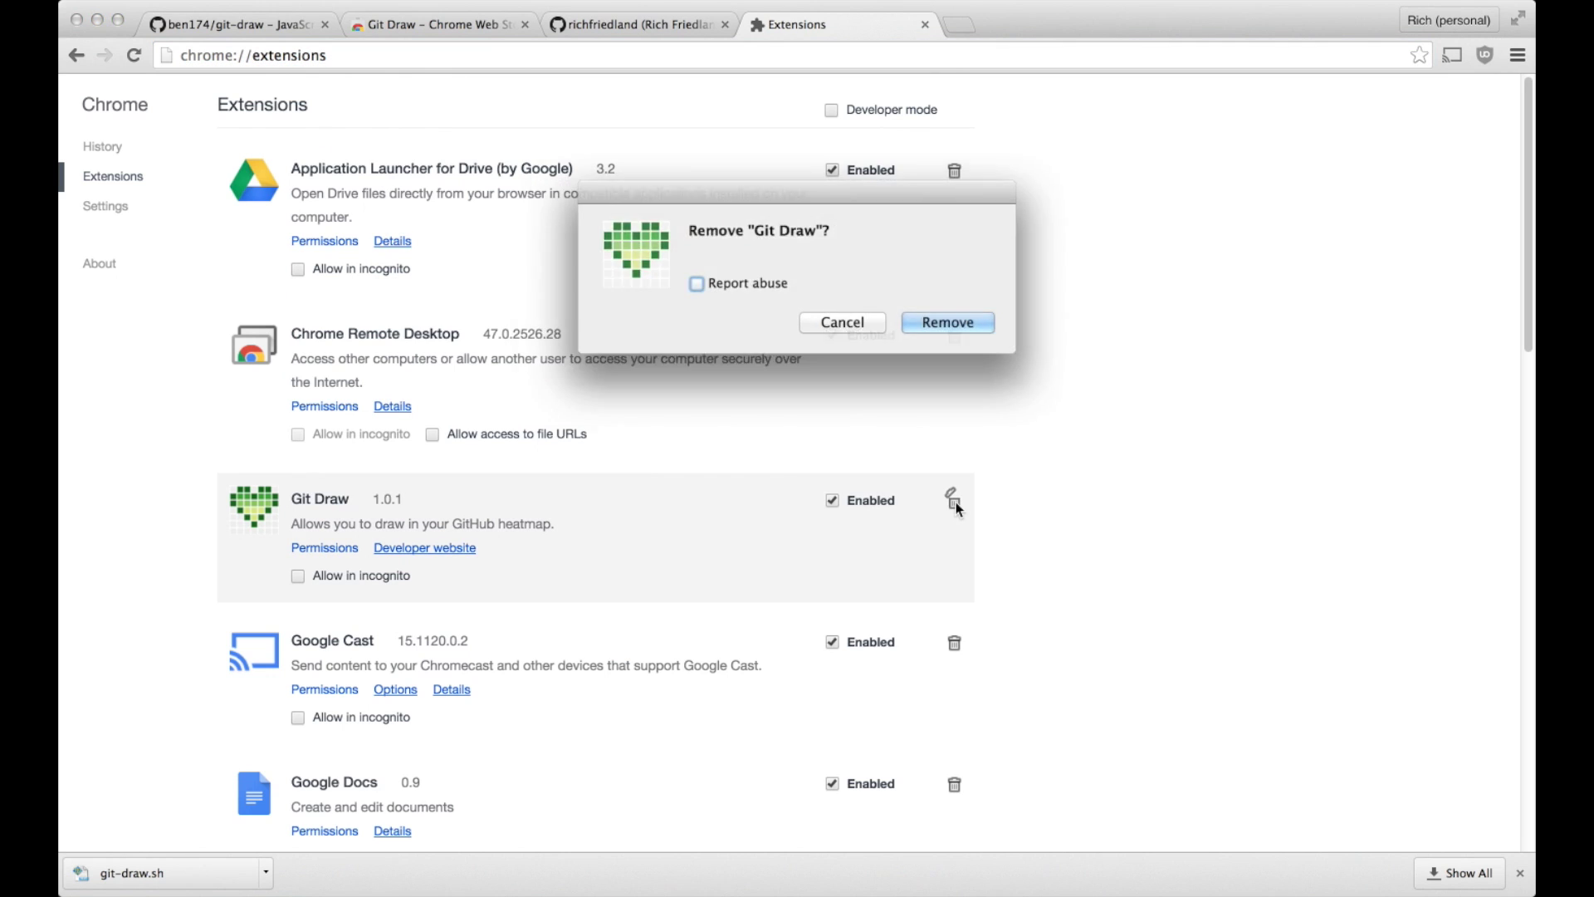
click(940, 323)
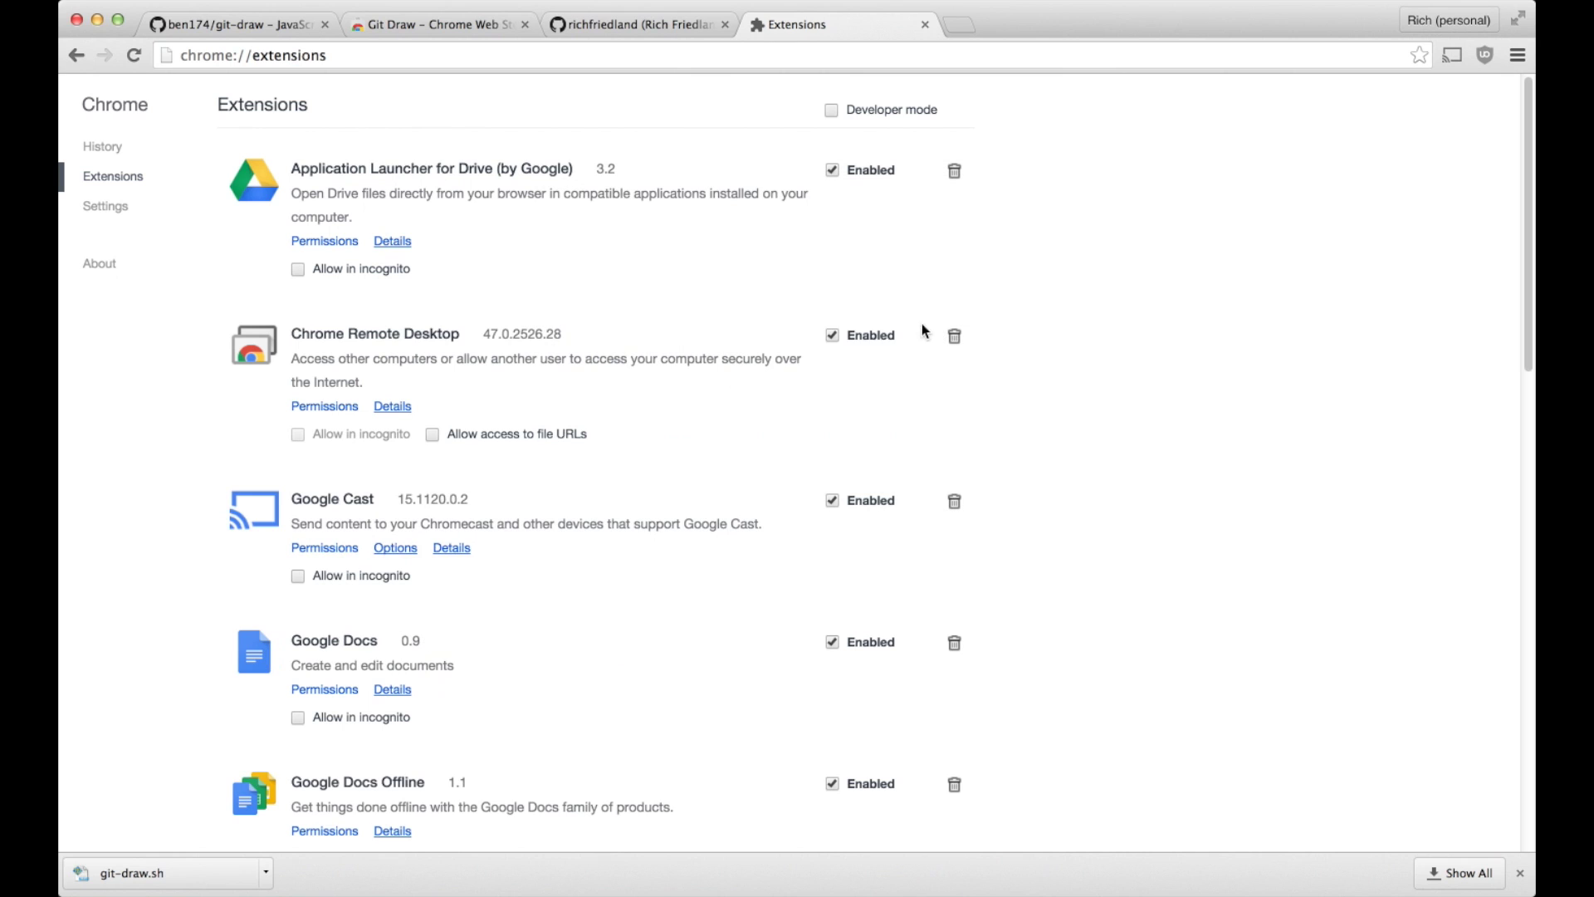
Step: Go from the GitHub profile to the git-draw-demo repository's settings page
click(645, 26)
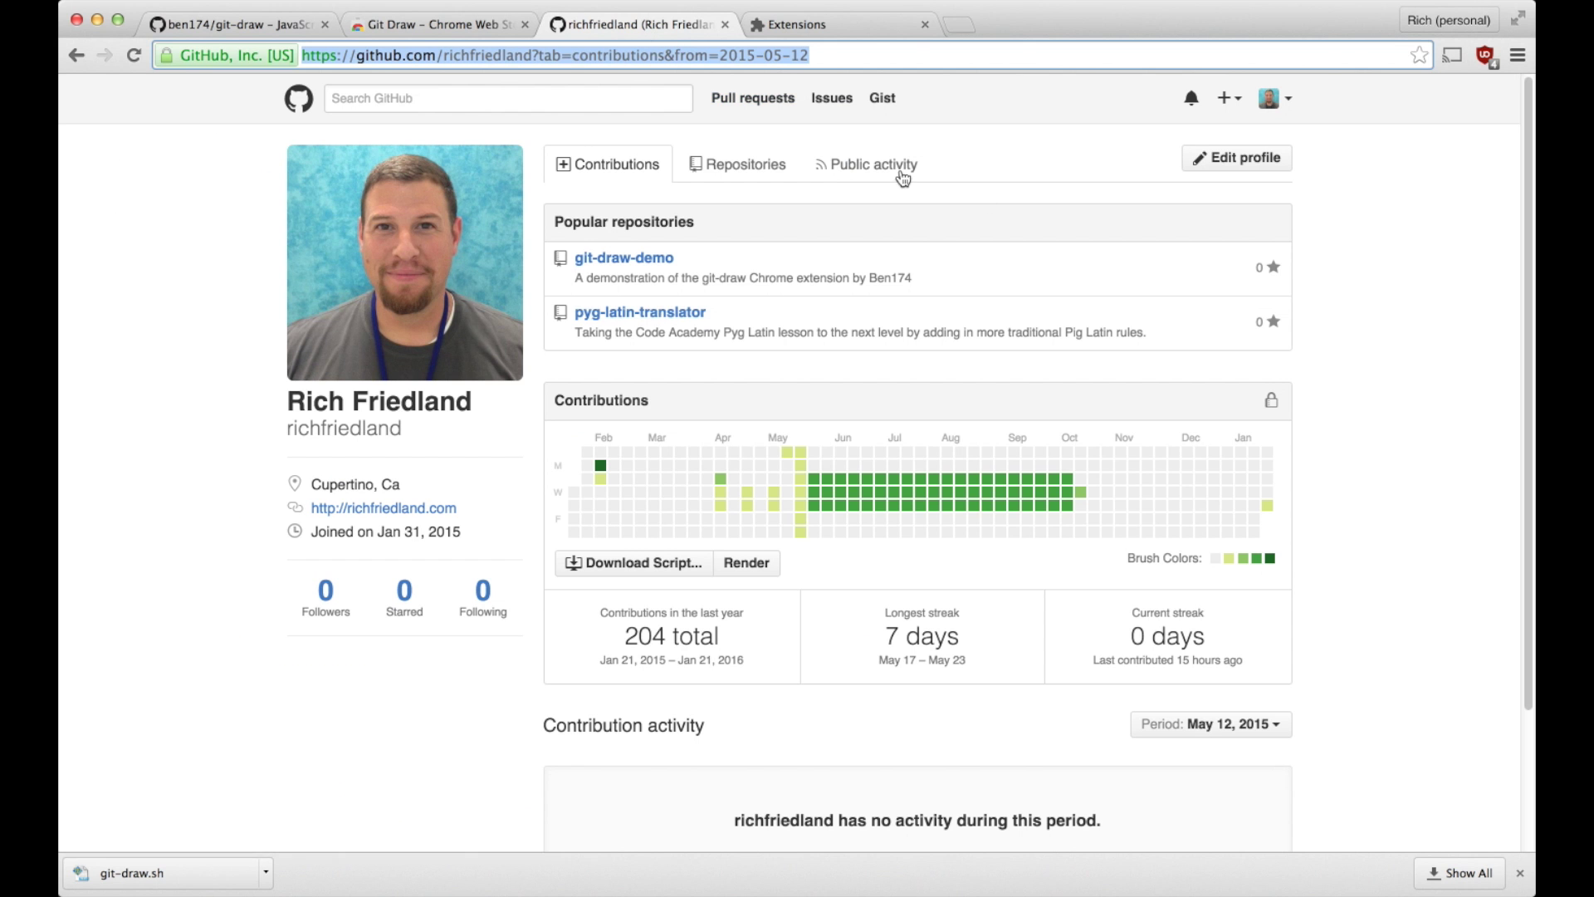
click(759, 171)
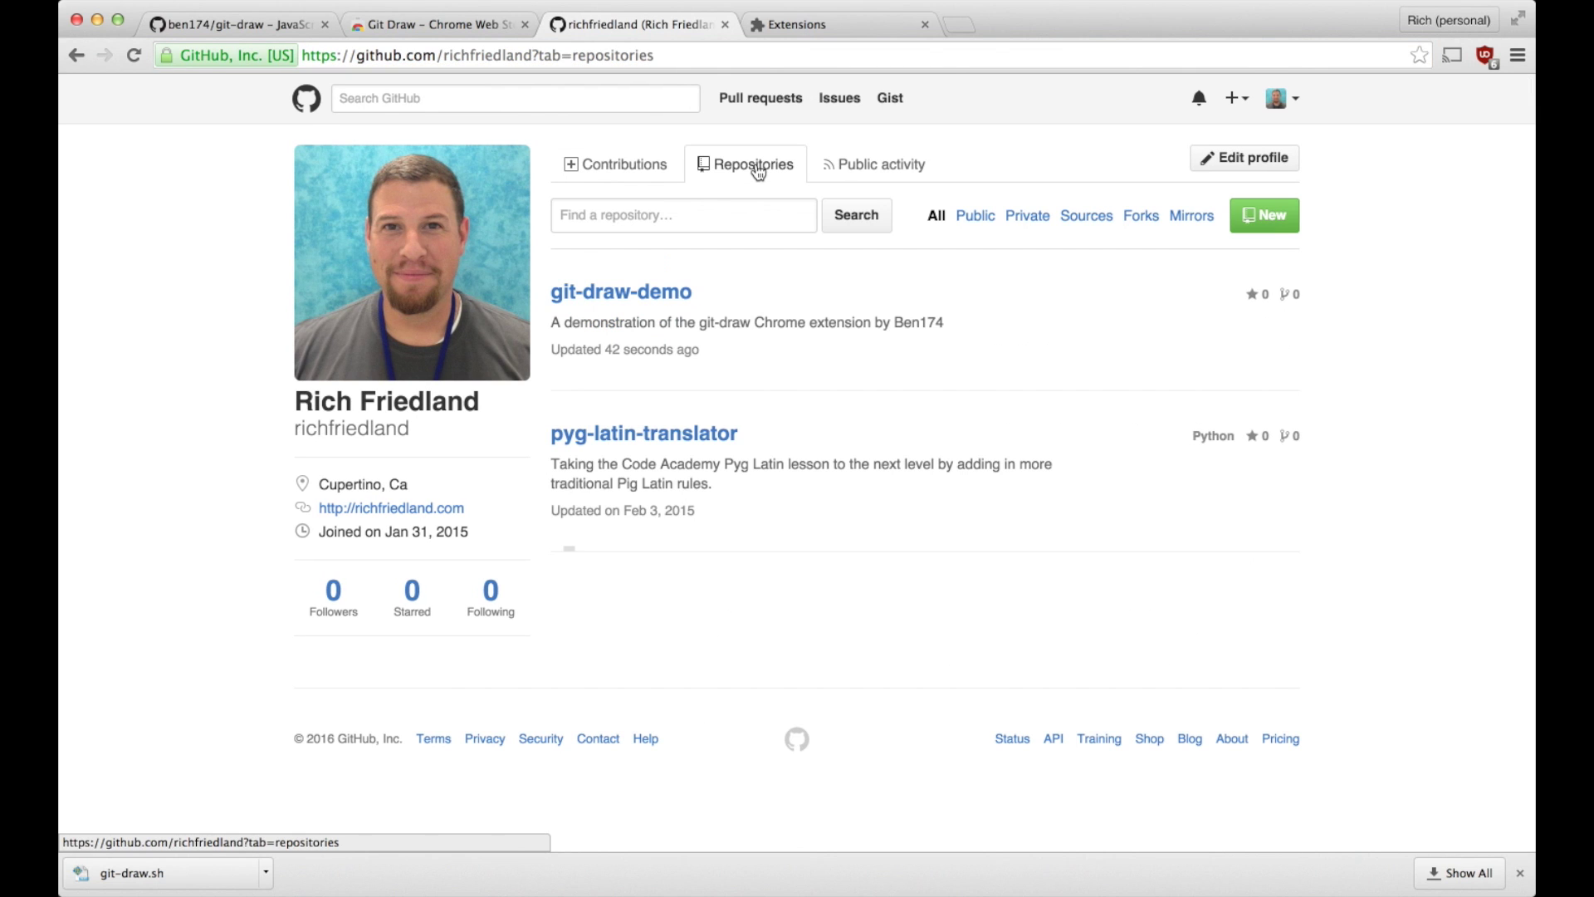
click(665, 295)
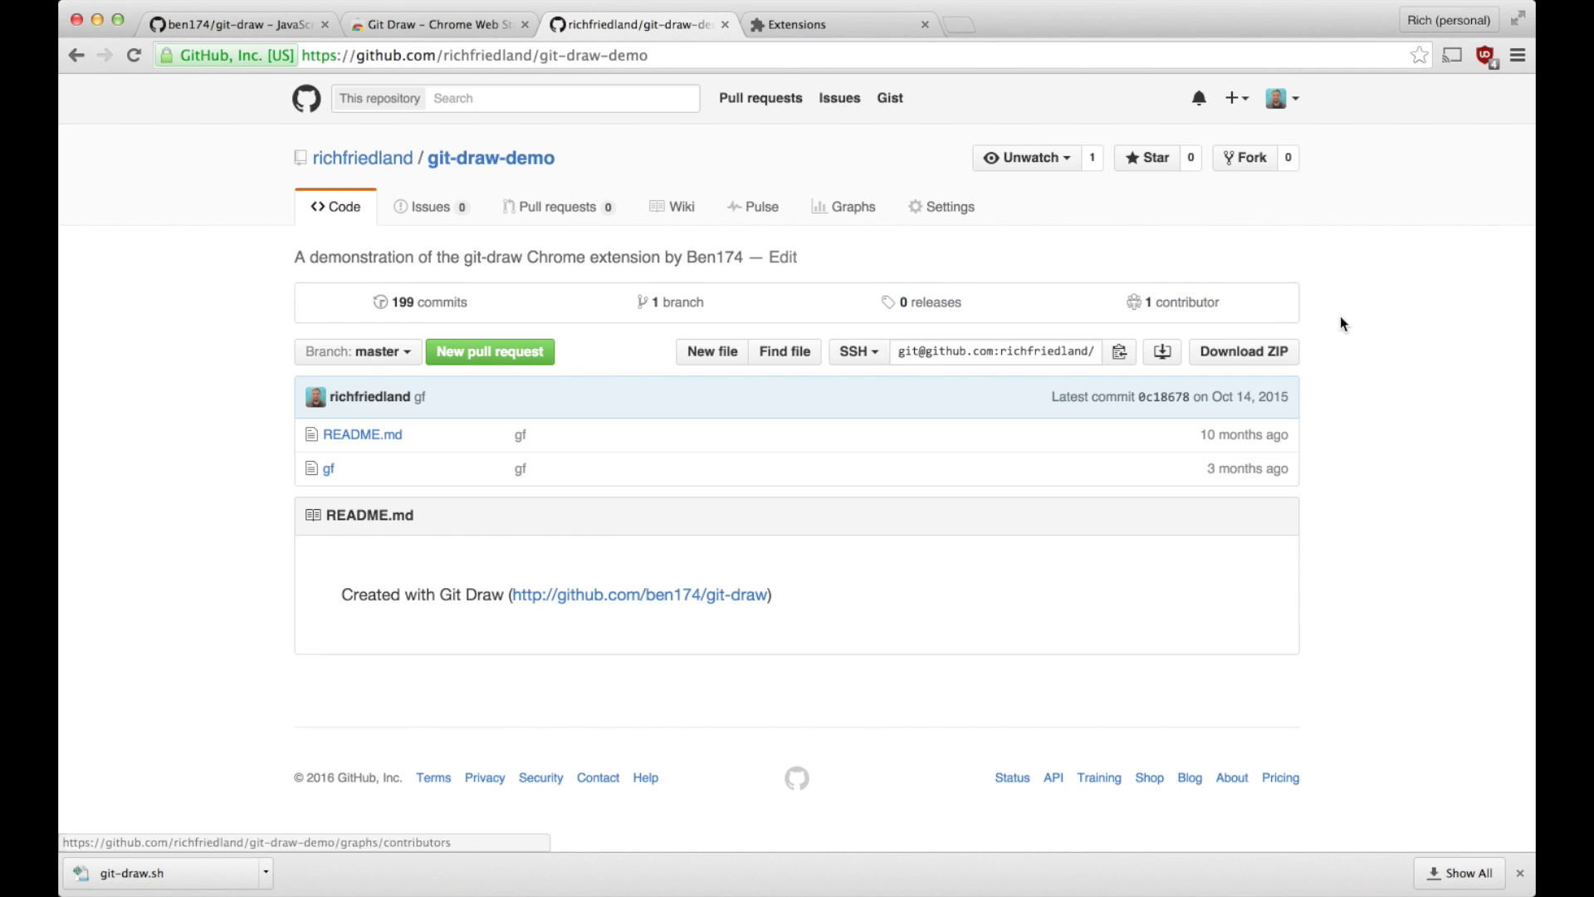
click(941, 207)
scroll(965, 375, down, 1)
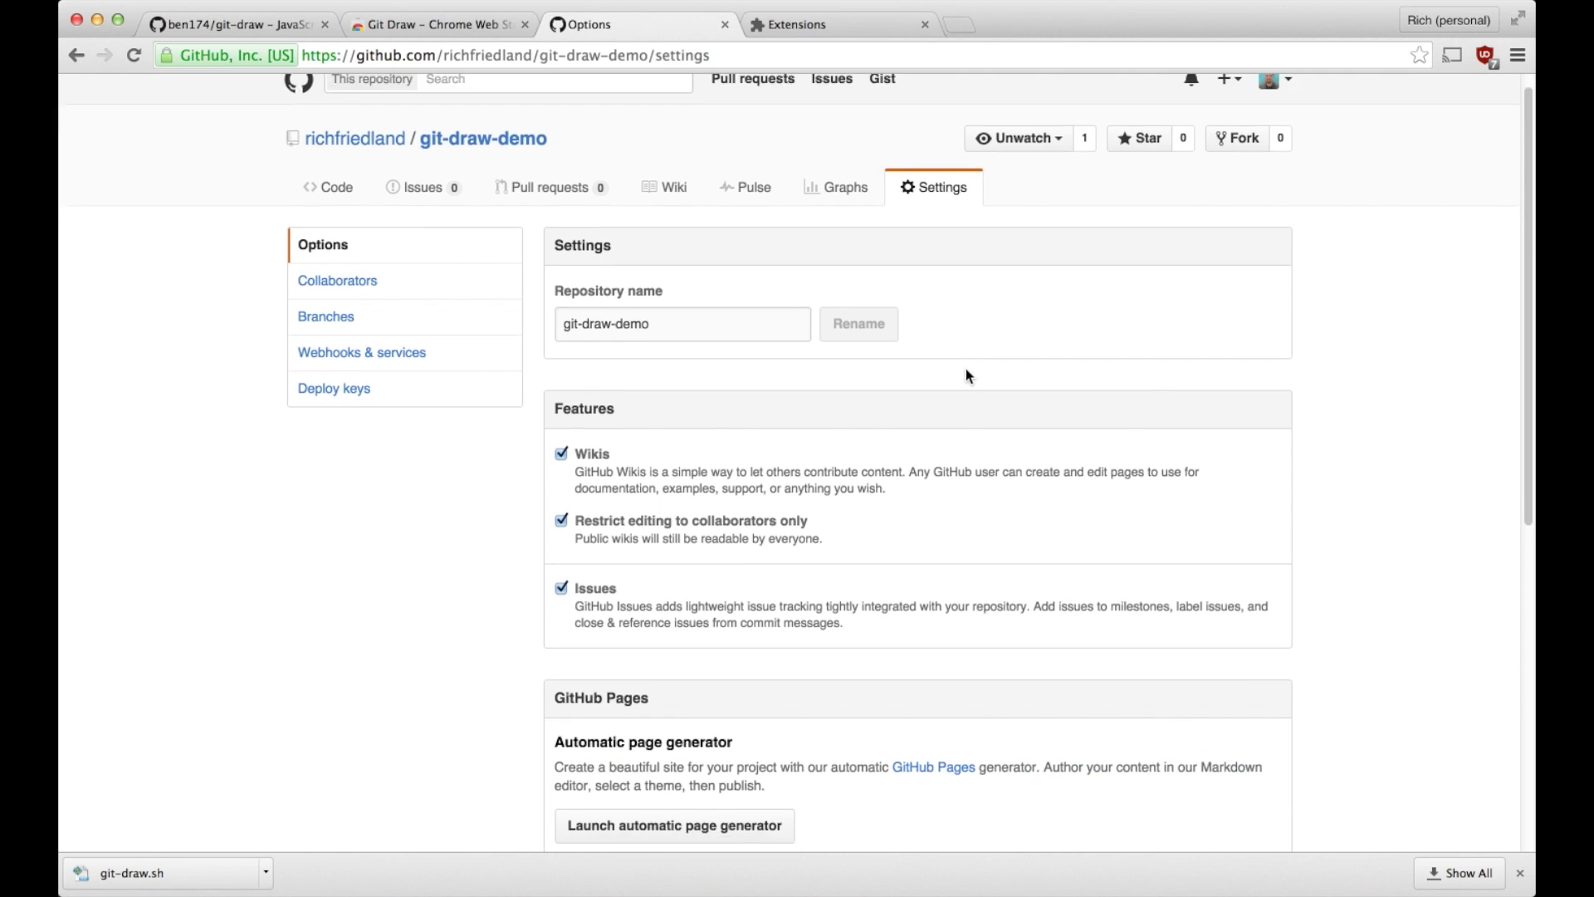
scroll(965, 375, down, 10)
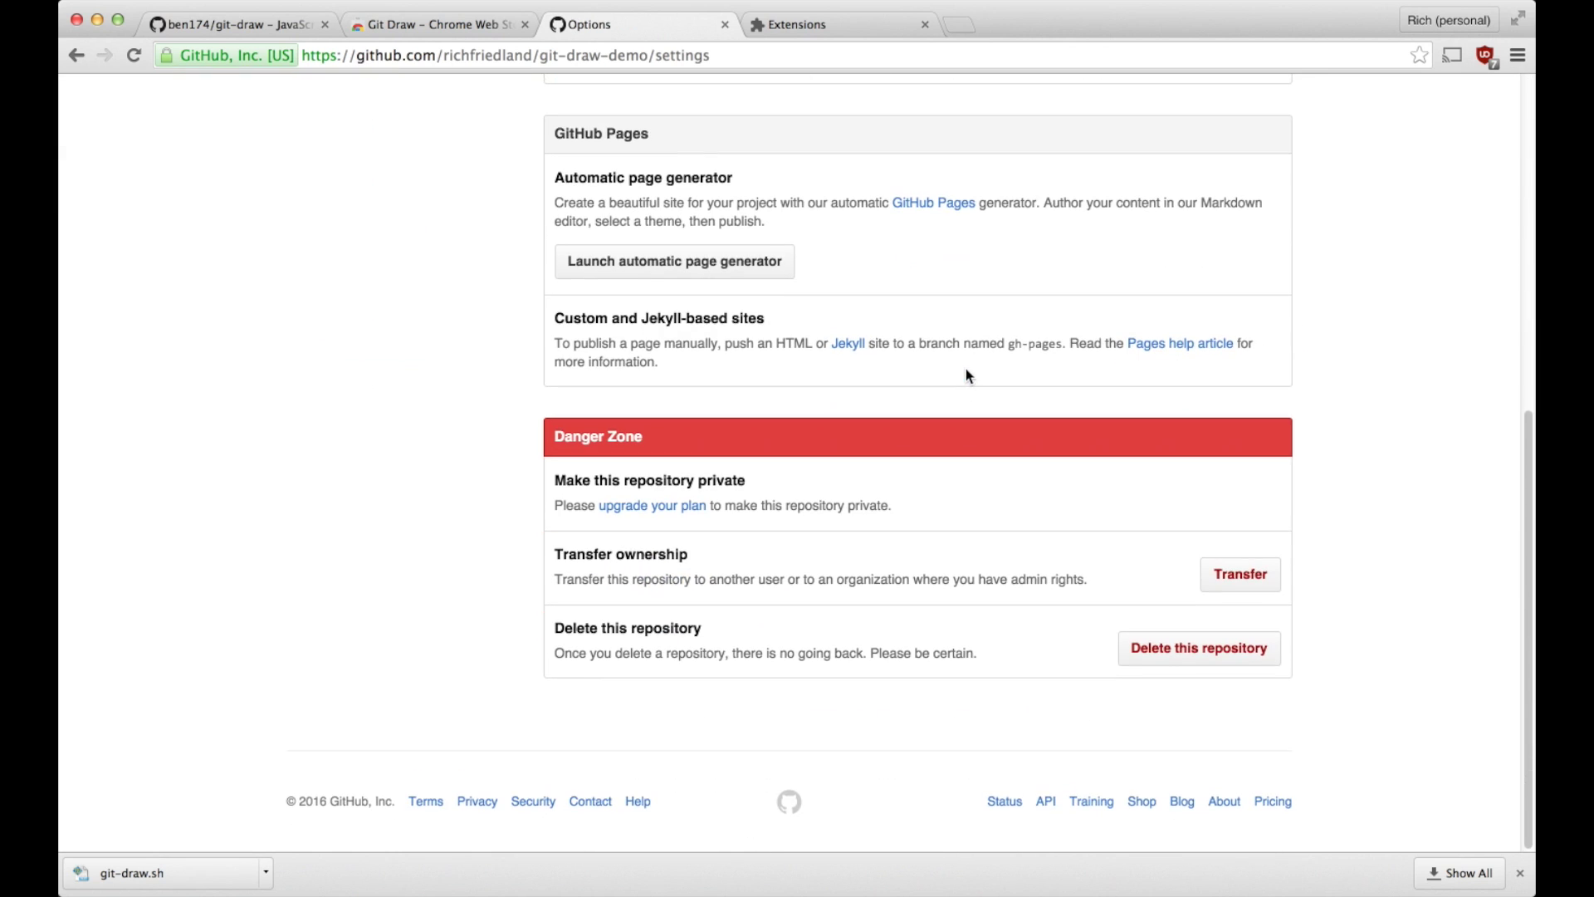
Step: Permanently delete git-draw-demo, entering 'git-draw-demo' as the confirmation name
click(1181, 656)
click(780, 389)
text(git-draw)
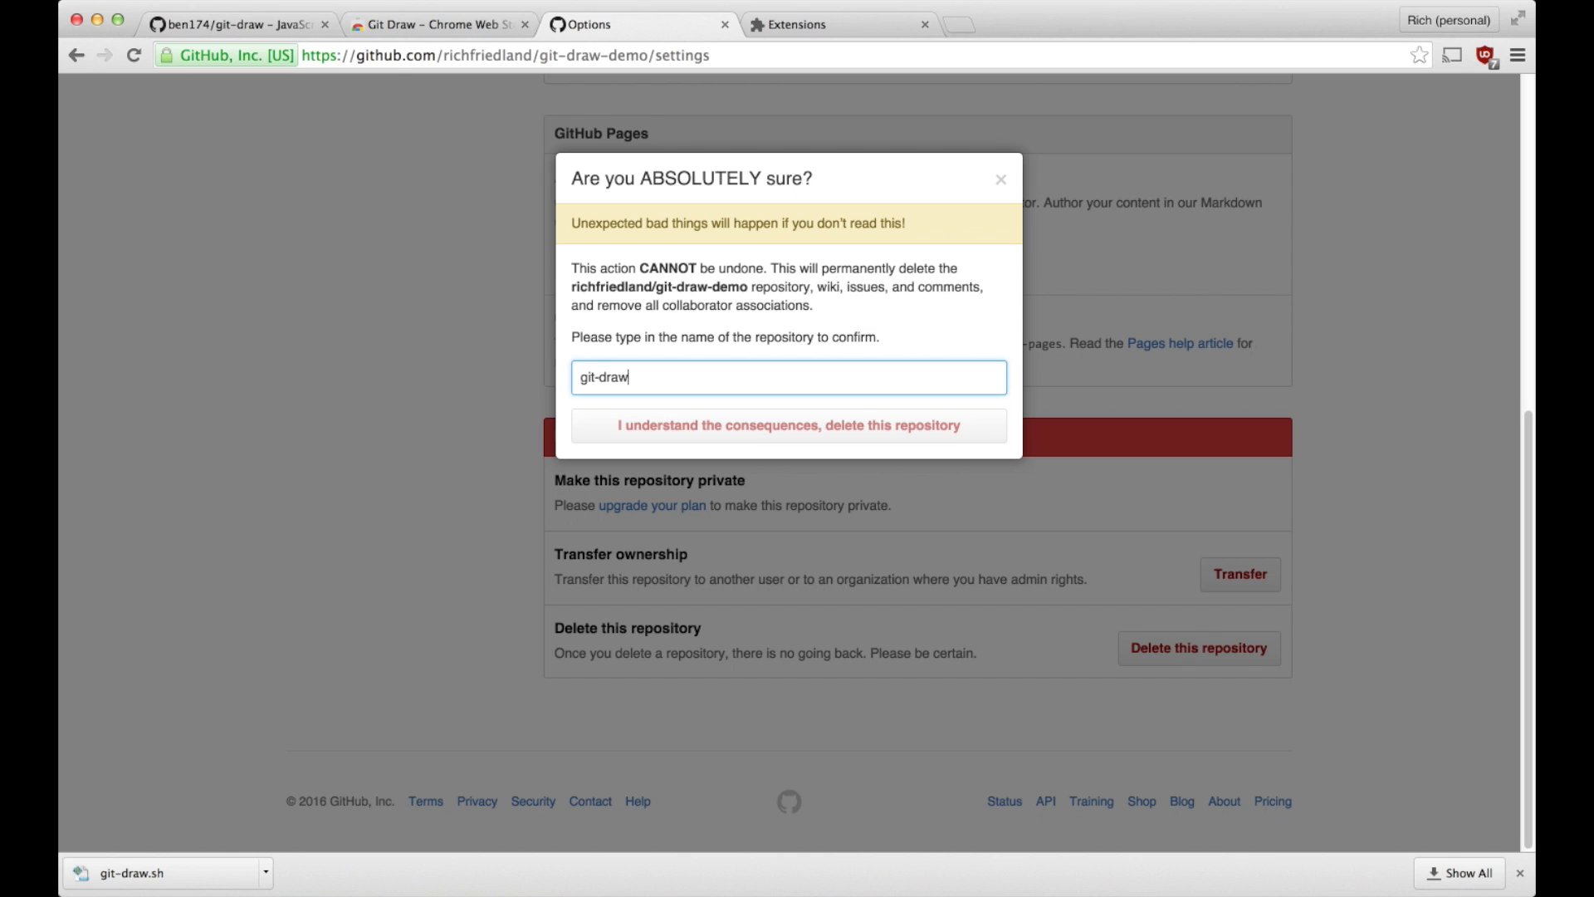
text(-demo)
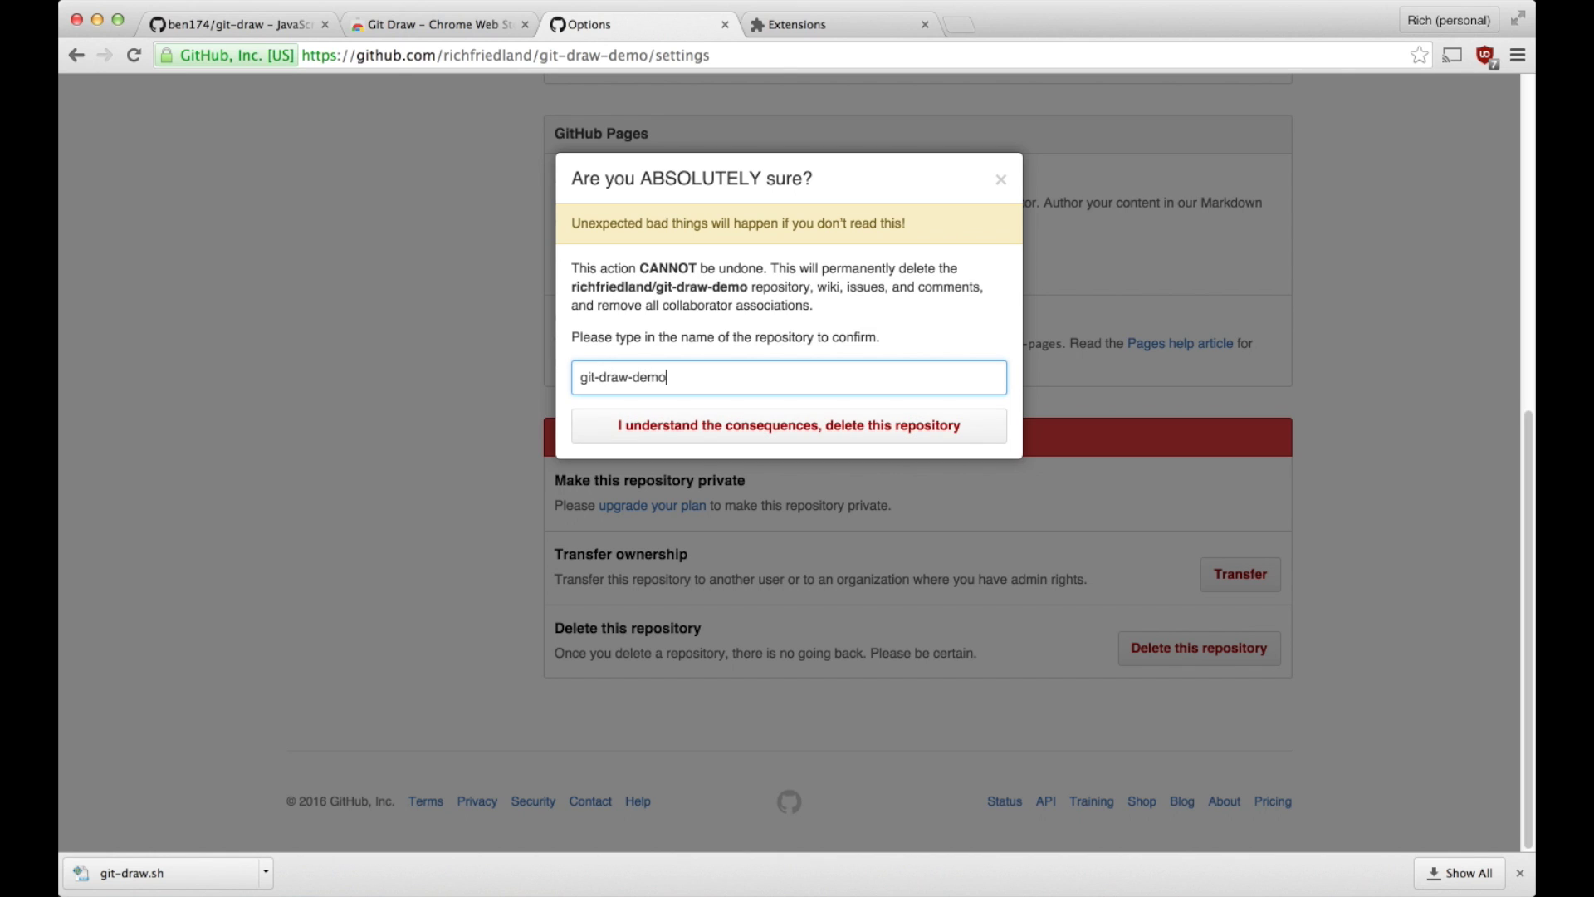
click(857, 431)
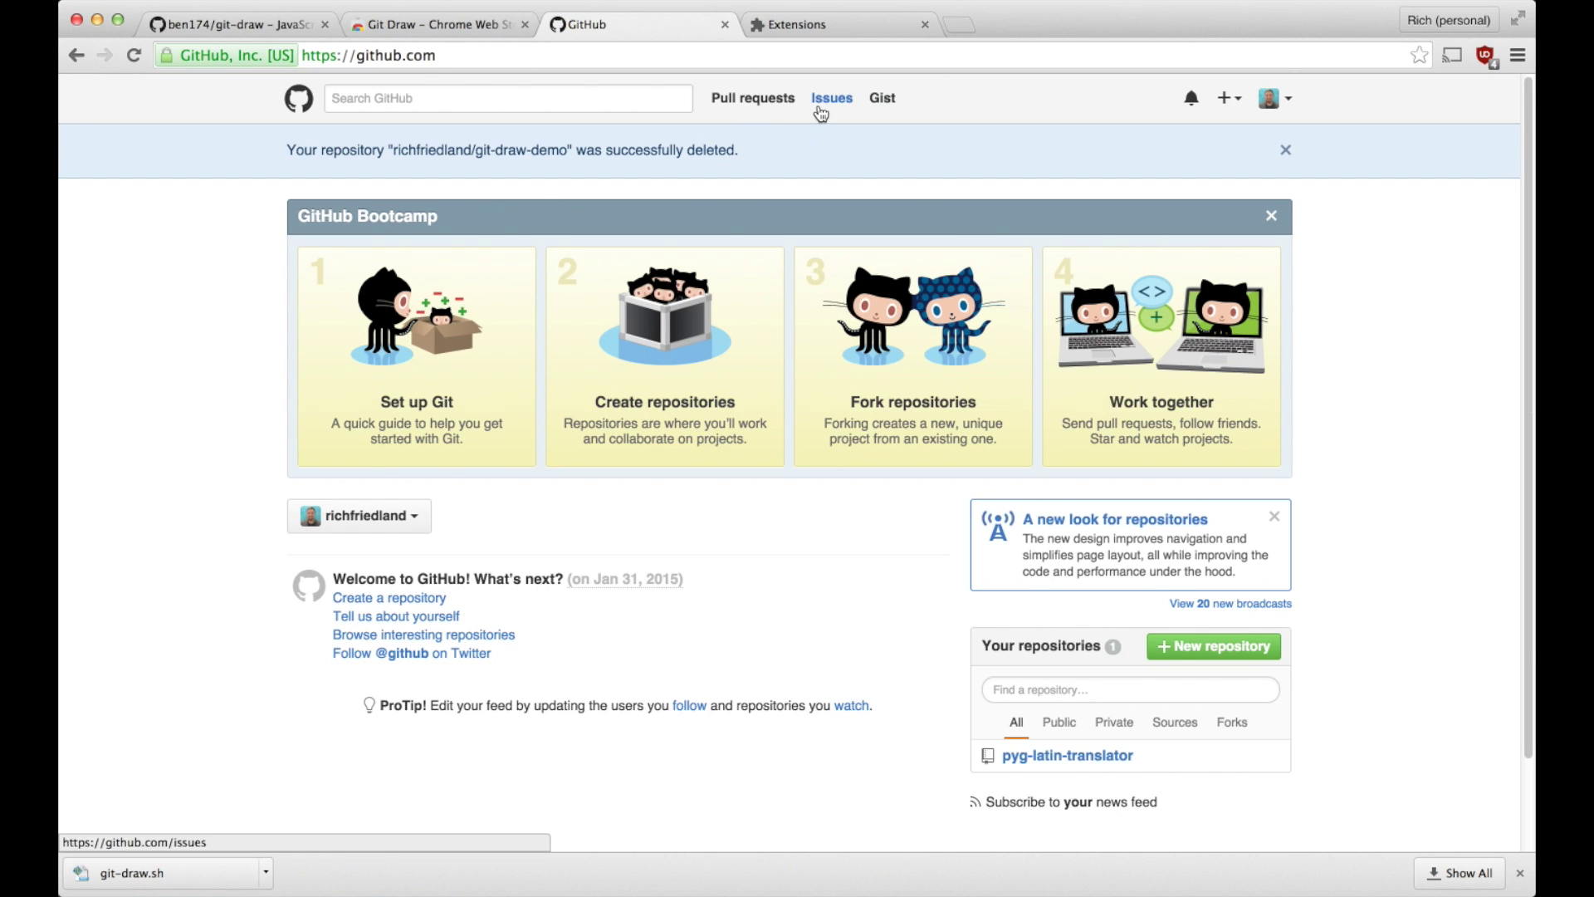
Step: Check the profile heatmap shows 5 contributions without the doodle, and close the downloads bar
click(1273, 99)
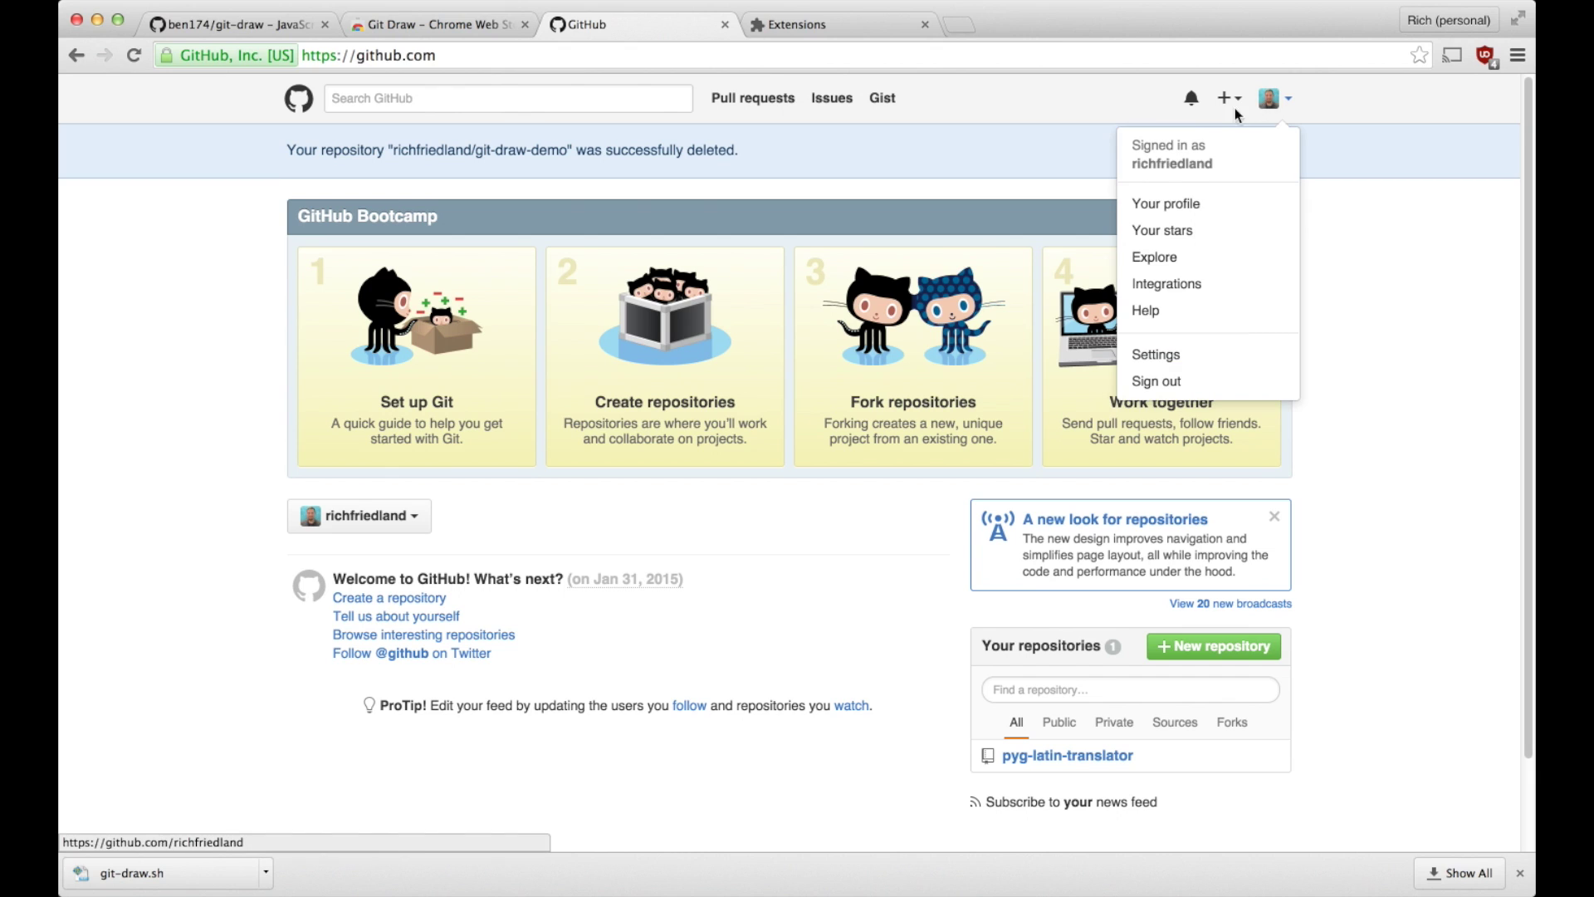
click(1166, 204)
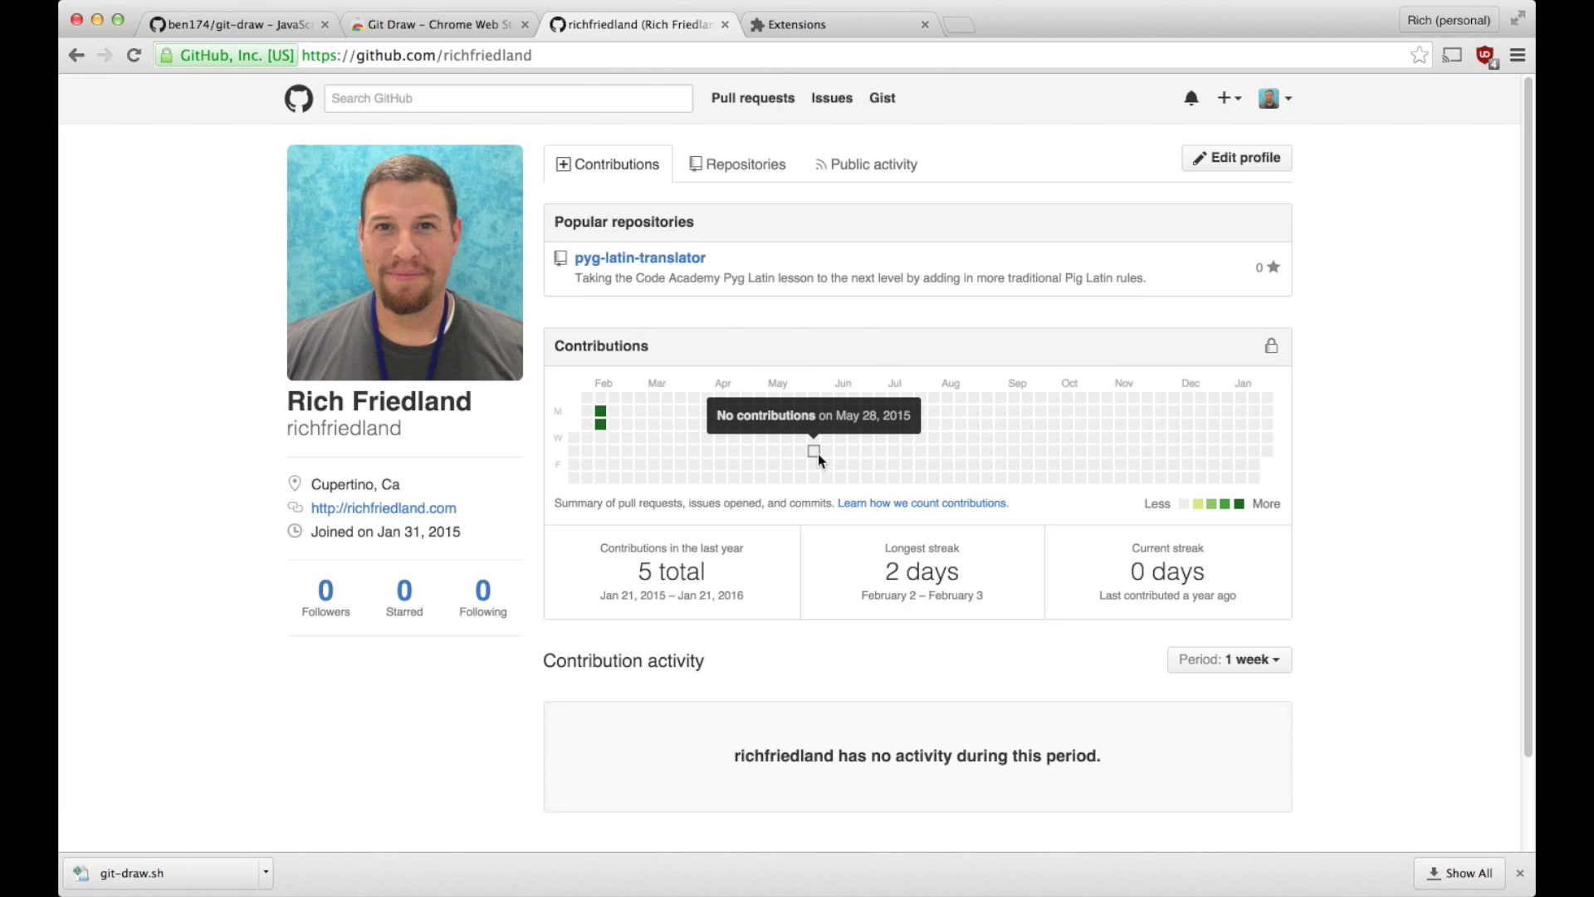
click(1520, 873)
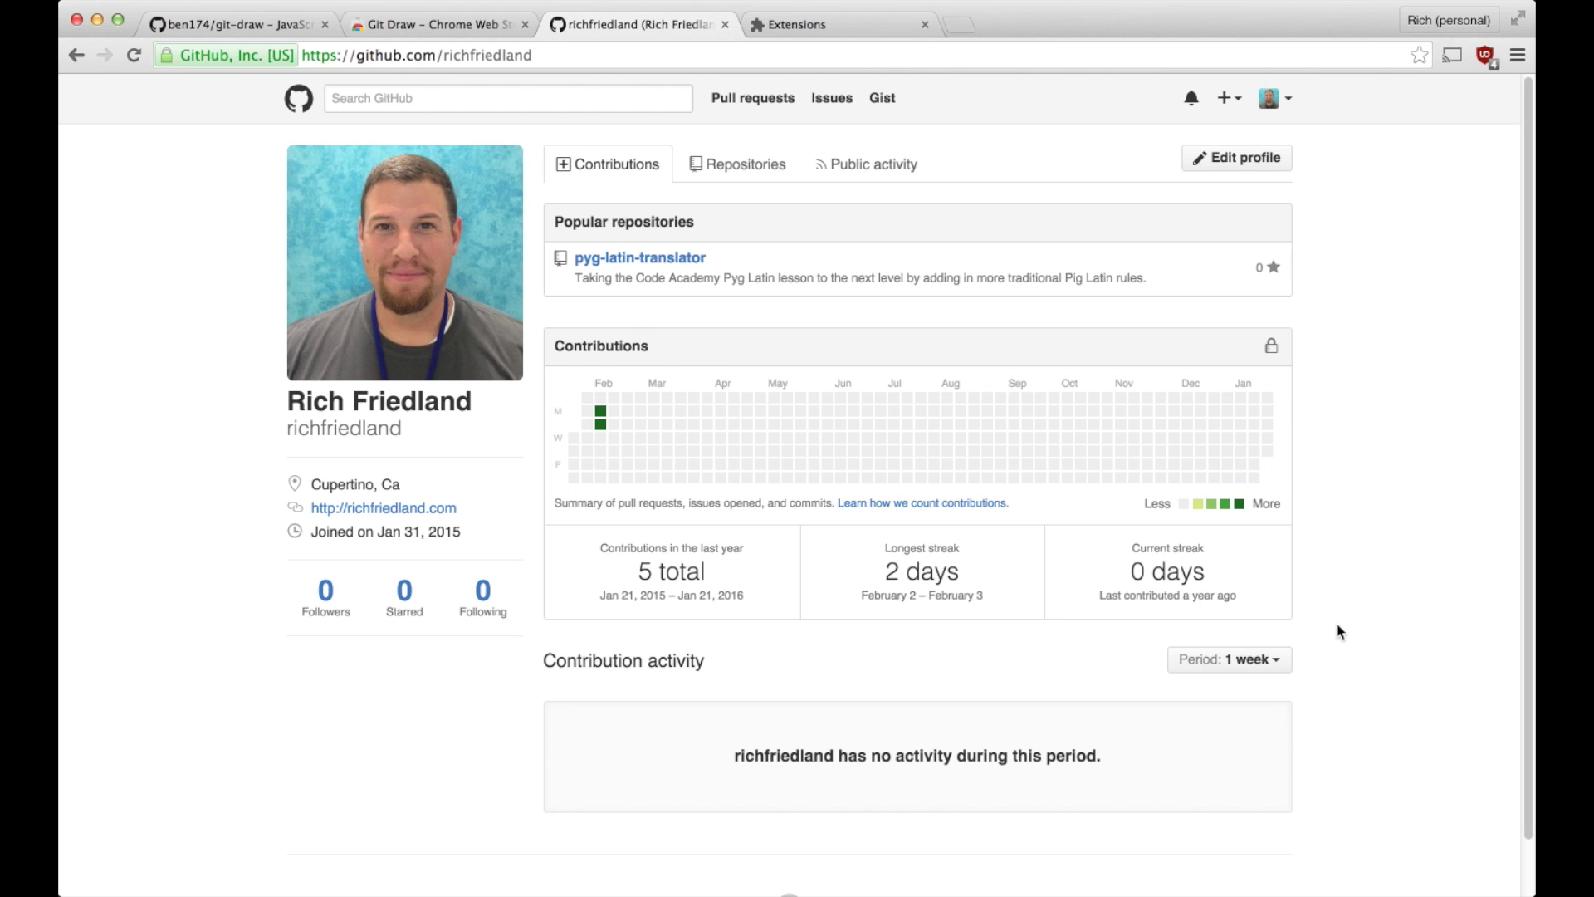
Step: Return to the Git Draw project page, scrolled back to the top
click(241, 24)
click(378, 56)
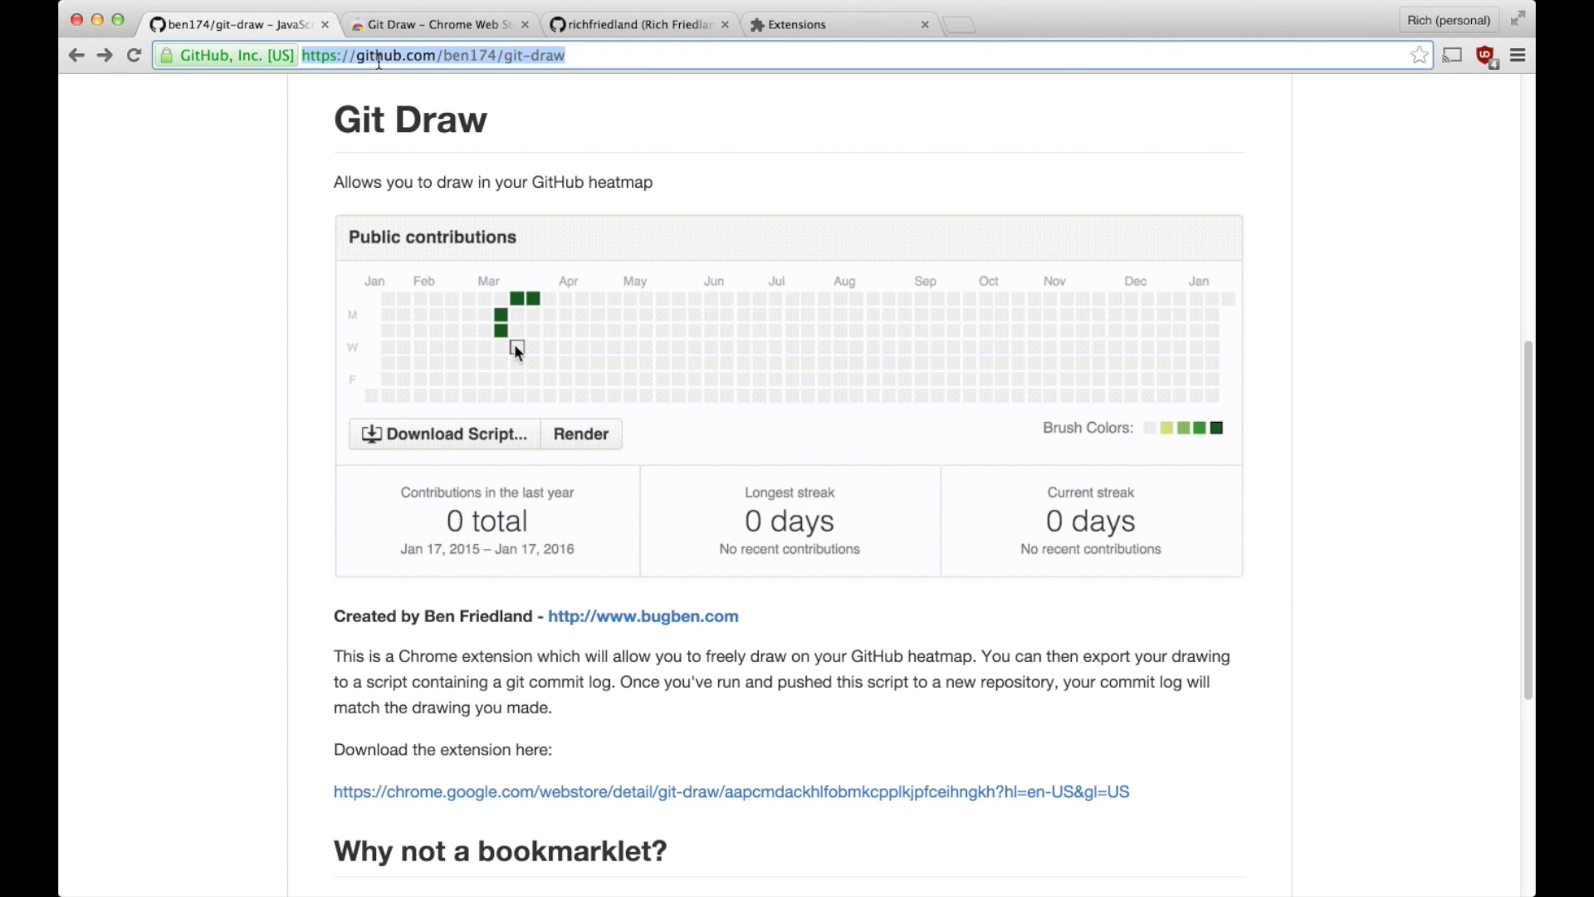
scroll(246, 266, up, 10)
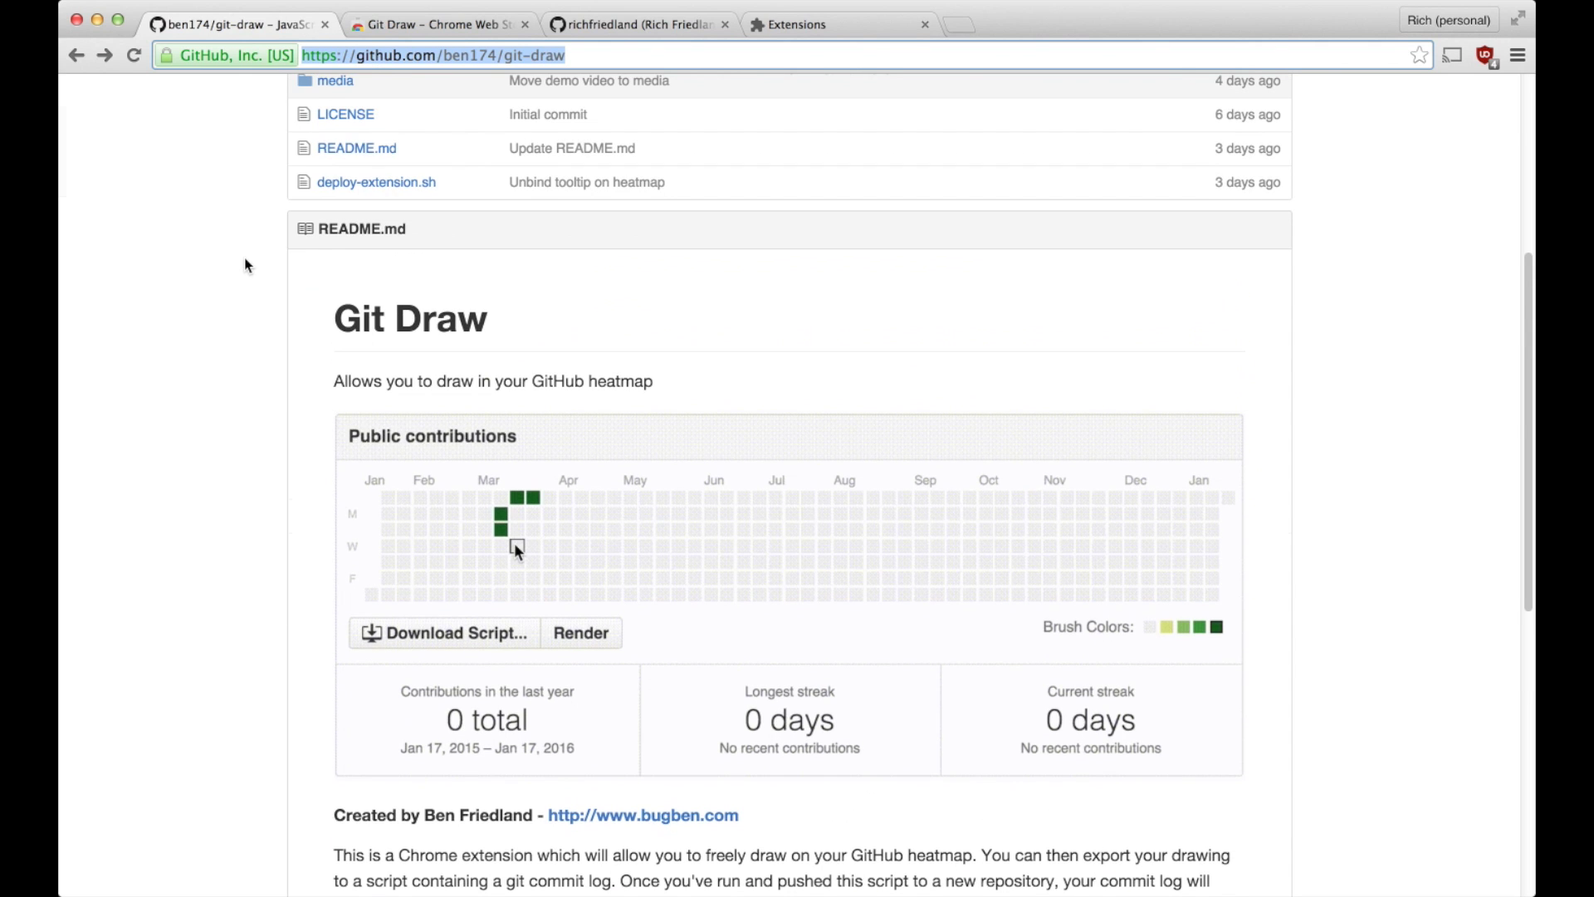
click(212, 275)
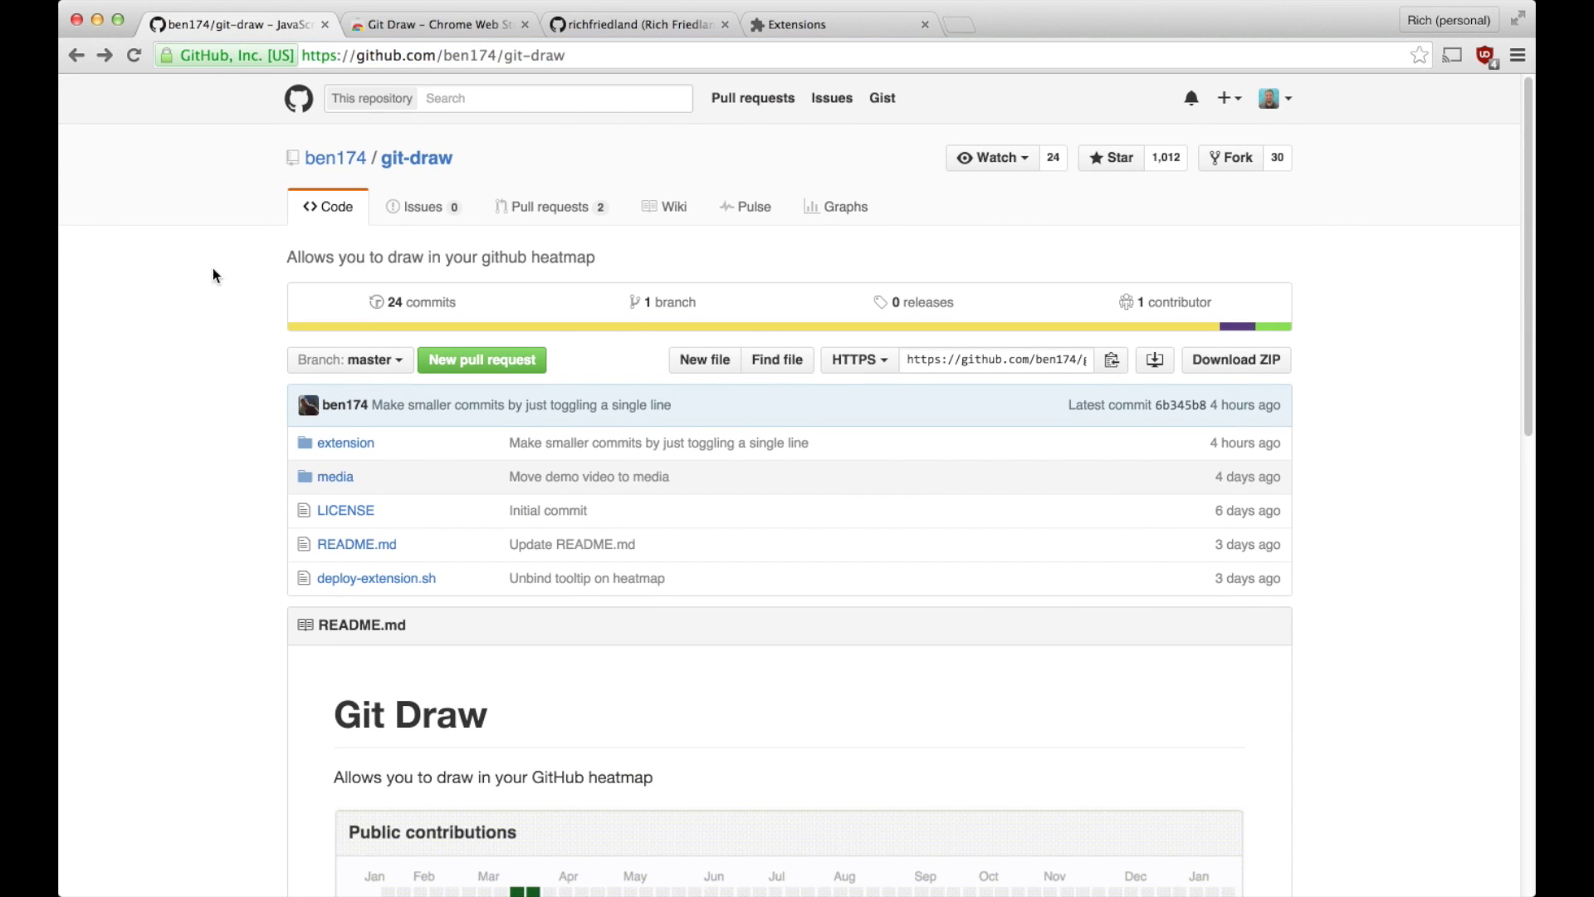